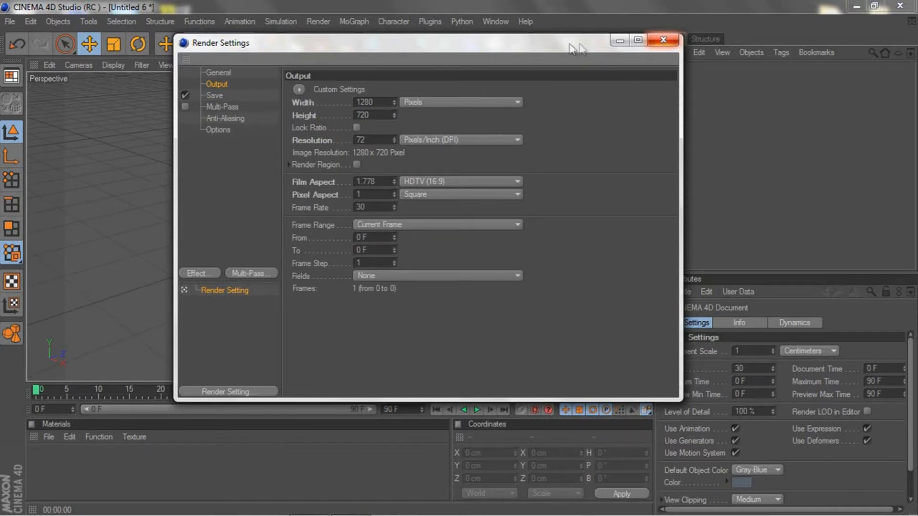
Step: Close the render settings, add a MoText object and set its text to "TwistArtz"
{"action": "left_click", "coordinate": [652, 38]}
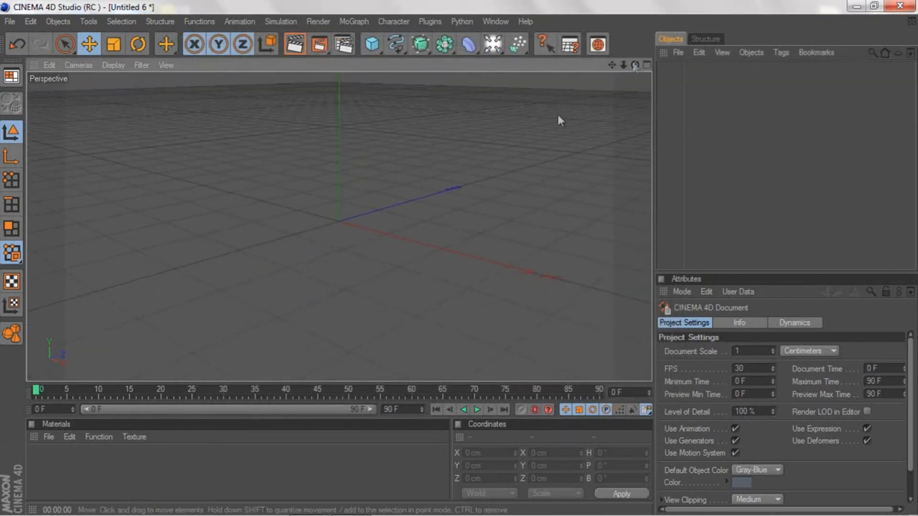
{"action": "left_click", "coordinate": [353, 21]}
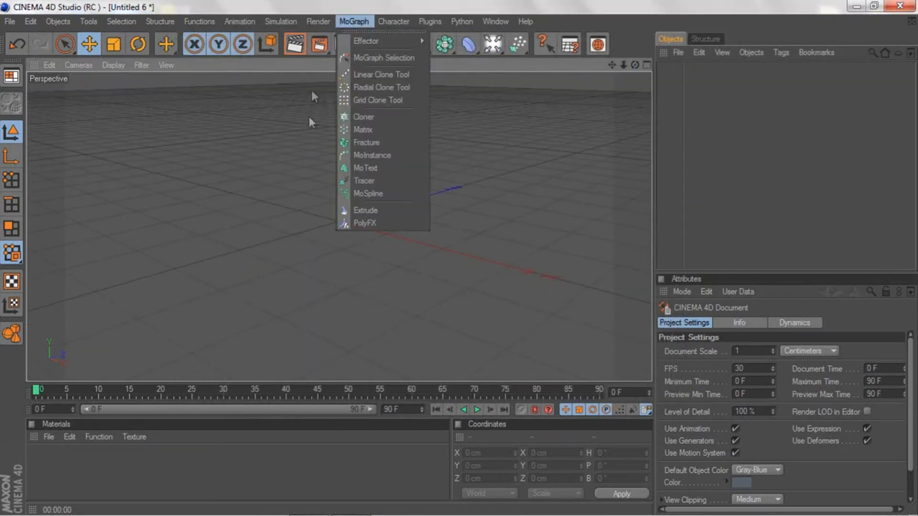
{"action": "left_click", "coordinate": [360, 171]}
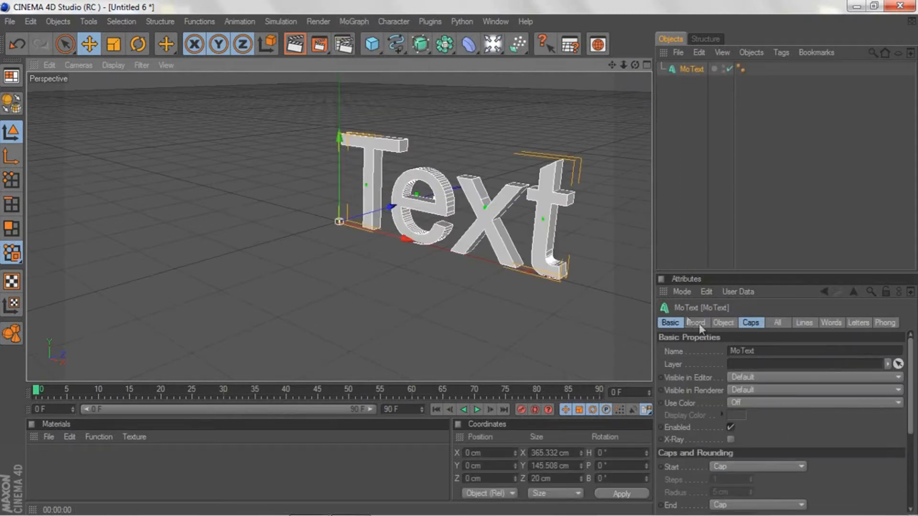
{"action": "left_click", "coordinate": [751, 322]}
{"action": "left_click", "coordinate": [723, 322]}
{"action": "key", "text": "ctrl+a"}
{"action": "type", "text": "Twi"}
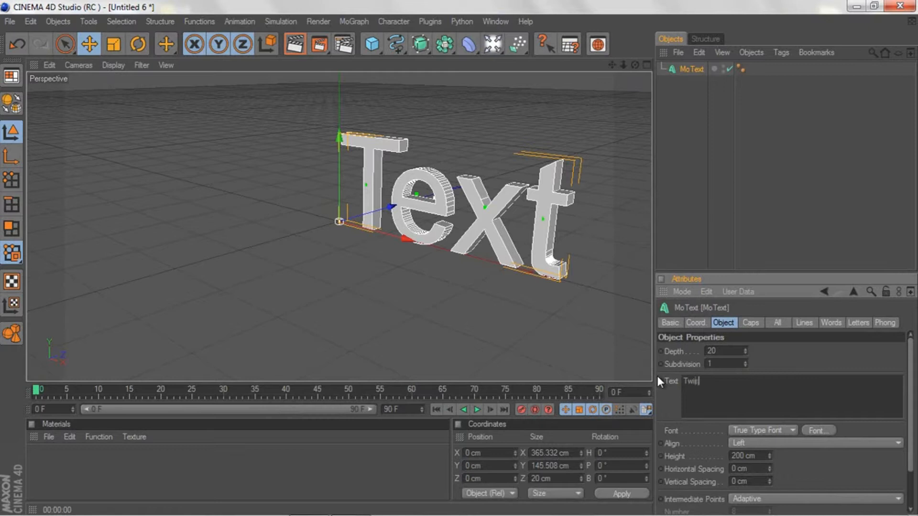
{"action": "type", "text": "stArts"}
{"action": "left_click", "coordinate": [504, 293]}
Step: Rename the MoText object to "Twist" in the object list
{"action": "left_click_drag", "start_coordinate": [612, 65], "coordinate": [432, 260]}
{"action": "left_click_drag", "start_coordinate": [635, 65], "coordinate": [455, 264]}
{"action": "mouse_move", "coordinate": [635, 65]}
{"action": "left_mouse_down"}
{"action": "mouse_move", "coordinate": [461, 262]}
{"action": "mouse_move", "coordinate": [635, 71]}
{"action": "left_mouse_up"}
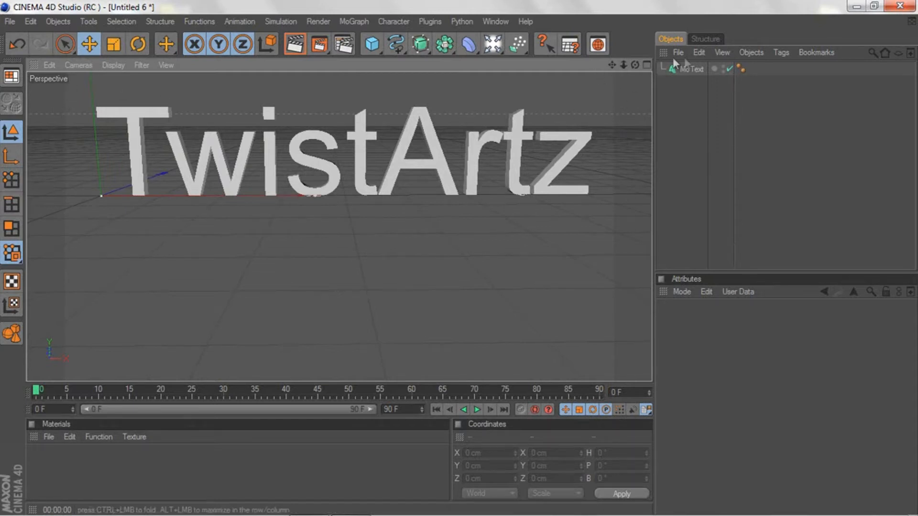
{"action": "left_click", "coordinate": [688, 70]}
{"action": "double_click", "coordinate": [690, 70]}
{"action": "type", "text": "Tw"}
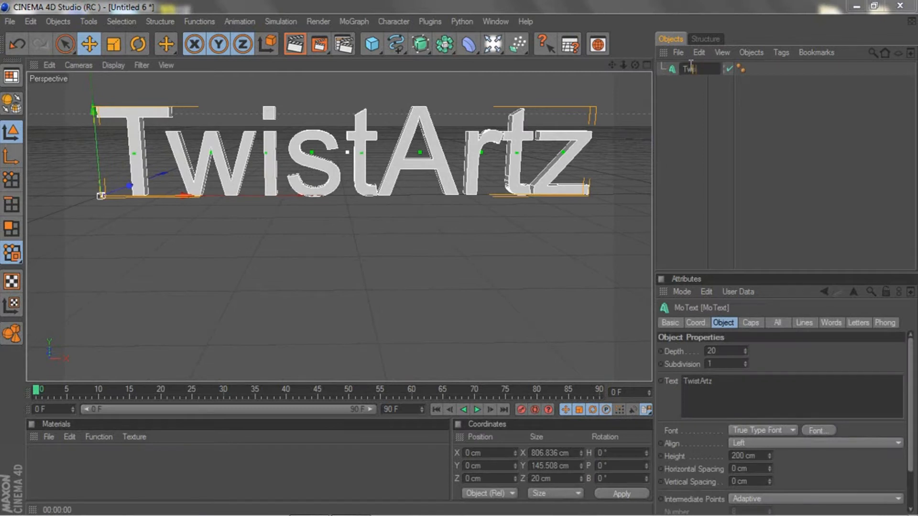
{"action": "type", "text": "sit"}
{"action": "key", "text": "Return"}
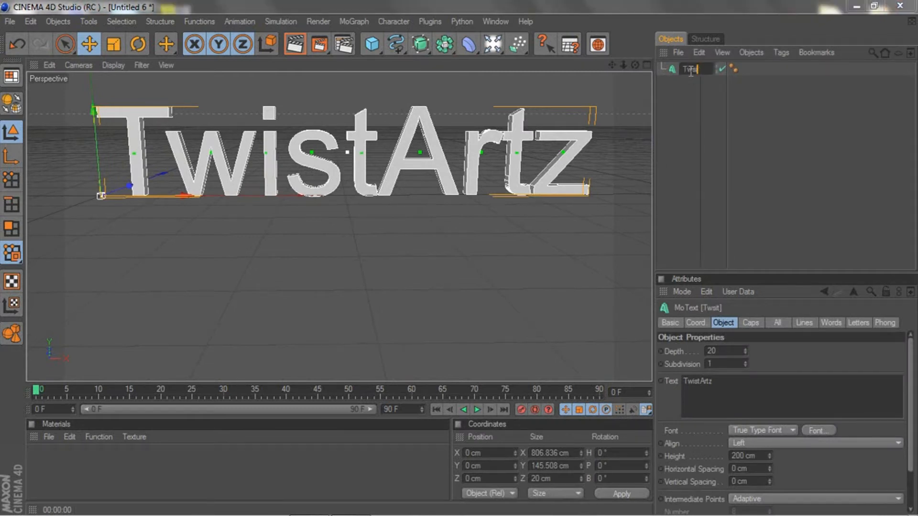
{"action": "key", "text": "Return"}
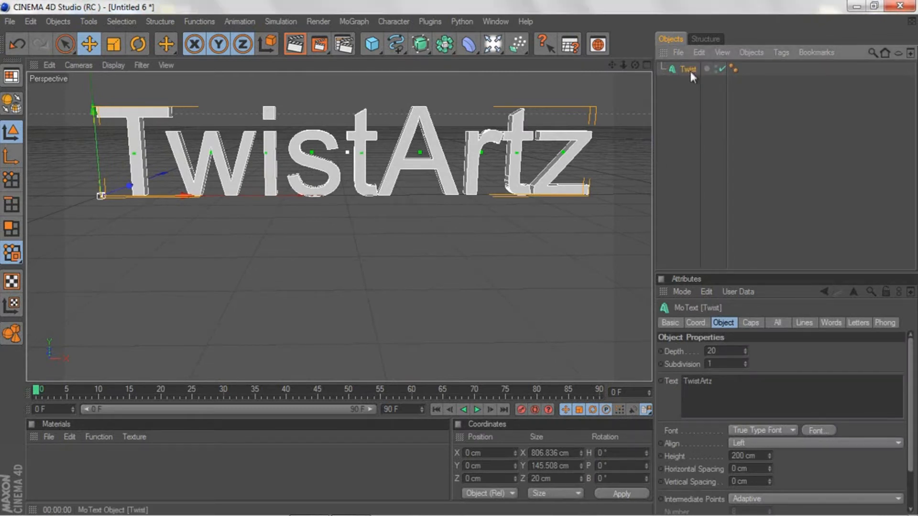
Step: Set the extrusion depth of the Twist text to 150
{"action": "left_click_drag", "start_coordinate": [731, 352], "coordinate": [664, 346]}
{"action": "type", "text": "150"}
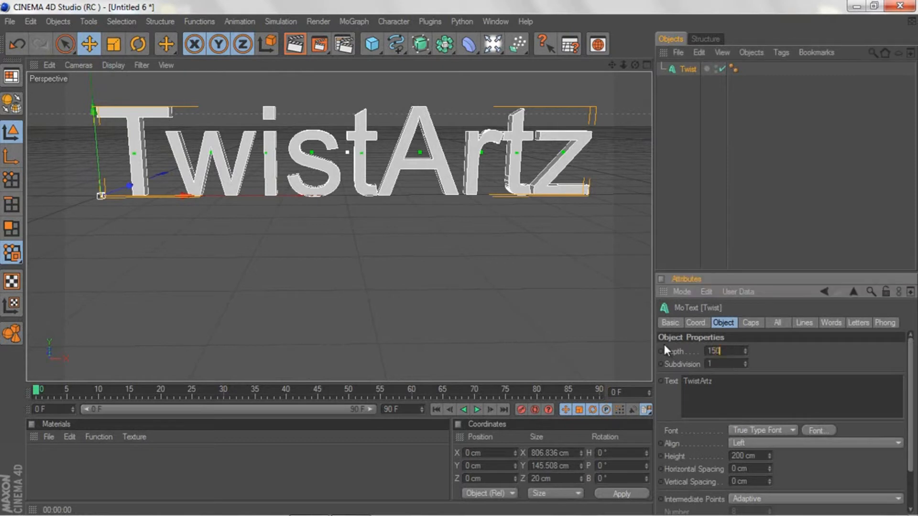
{"action": "left_click", "coordinate": [584, 243]}
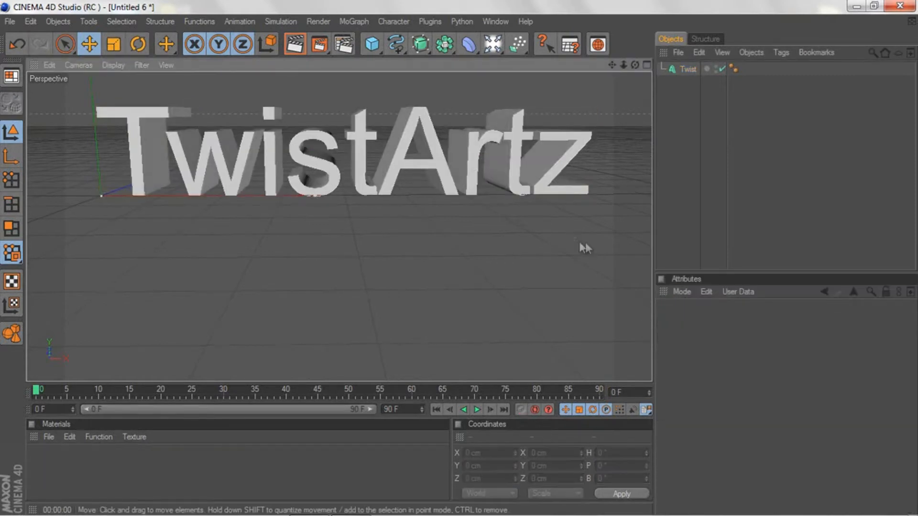
Step: Change the font of the Twist text to BankGothic Md BT
{"action": "left_click", "coordinate": [689, 70]}
{"action": "left_click", "coordinate": [818, 431]}
{"action": "key", "text": "BackSpace"}
{"action": "type", "text": "bank"}
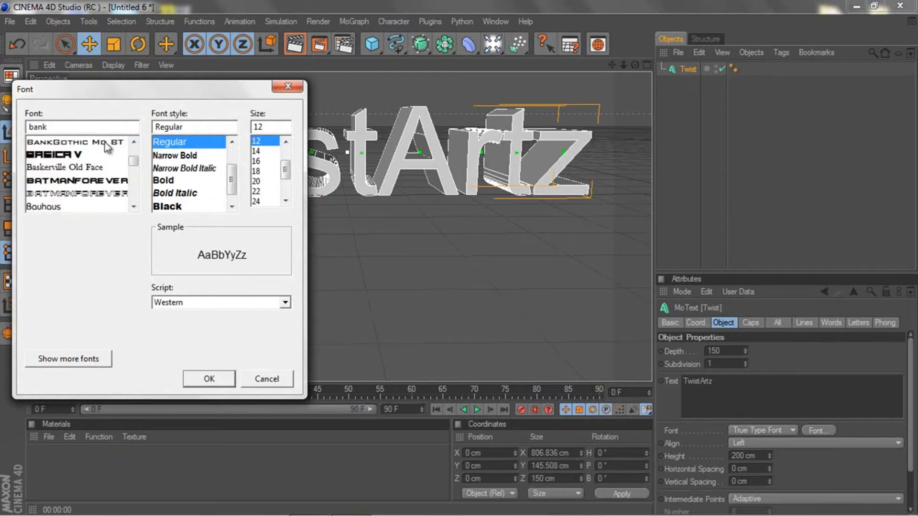
{"action": "left_click", "coordinate": [106, 143]}
{"action": "left_click", "coordinate": [210, 379]}
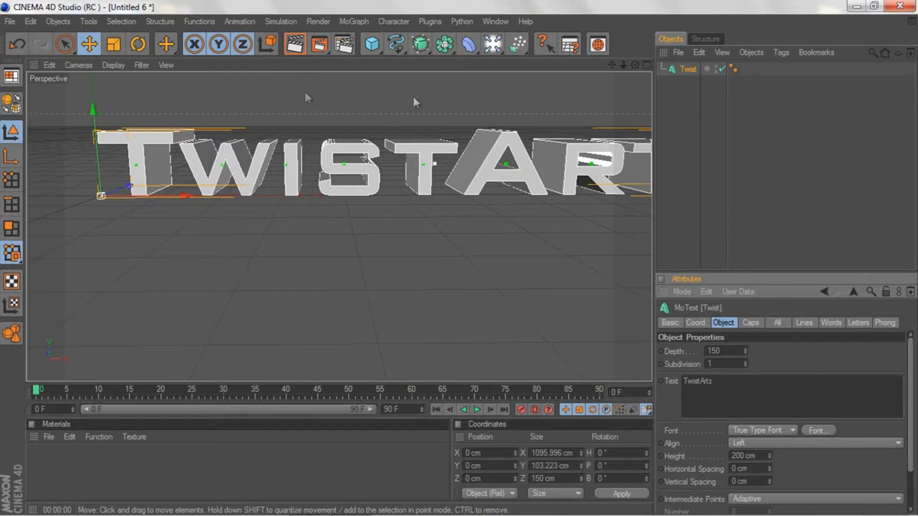
Step: Frame the whole TwistArtz text from the front in the perspective view and add a camera there
{"action": "left_click_drag", "start_coordinate": [627, 65], "coordinate": [458, 258]}
{"action": "left_click_drag", "start_coordinate": [636, 65], "coordinate": [460, 258]}
{"action": "left_click_drag", "start_coordinate": [613, 64], "coordinate": [459, 256]}
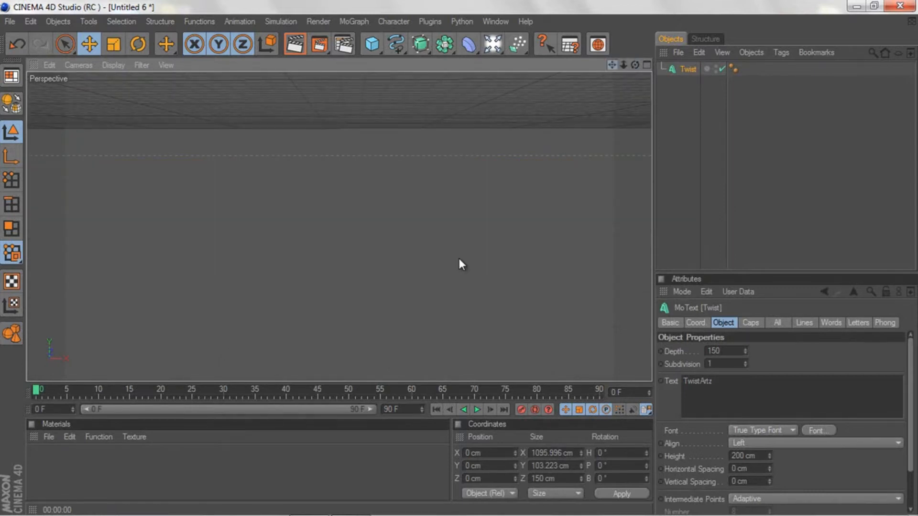
{"action": "left_click_drag", "start_coordinate": [615, 64], "coordinate": [459, 258]}
{"action": "left_click", "coordinate": [646, 65]}
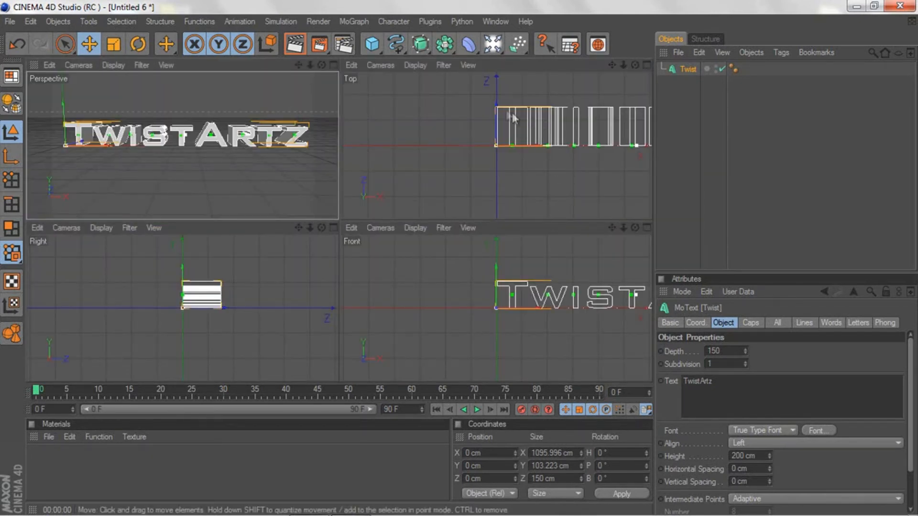
{"action": "left_click", "coordinate": [333, 64]}
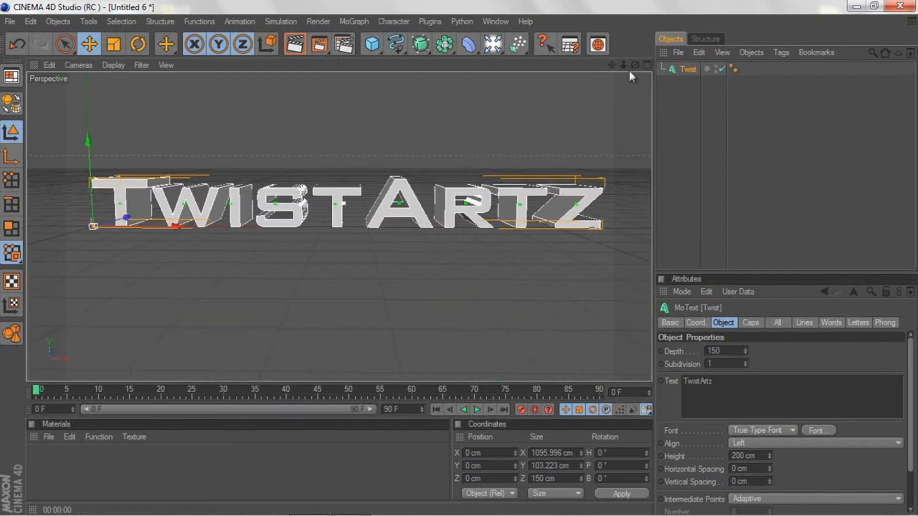
{"action": "left_click_drag", "start_coordinate": [636, 68], "coordinate": [612, 66]}
{"action": "left_click_drag", "start_coordinate": [495, 48], "coordinate": [512, 127]}
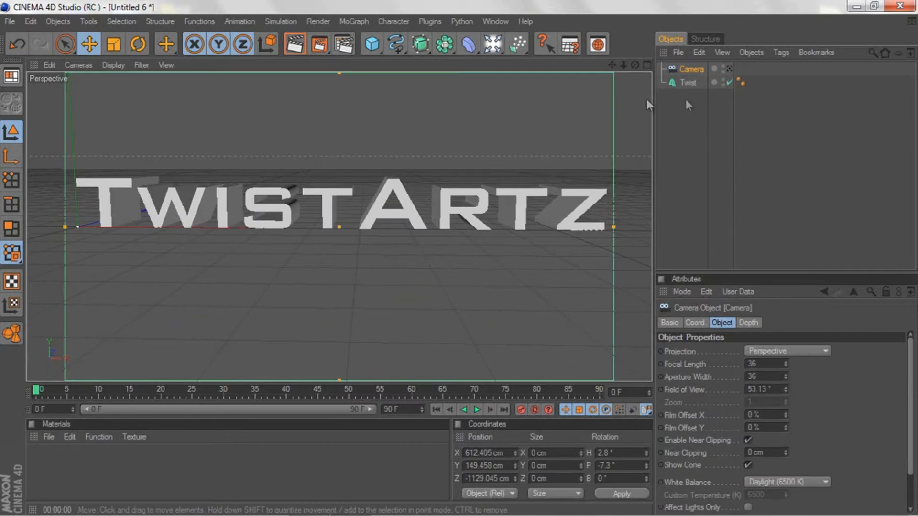
Step: Look through the new camera and orbit it around the text to about 20° heading and -5° pitch
{"action": "left_click", "coordinate": [730, 69]}
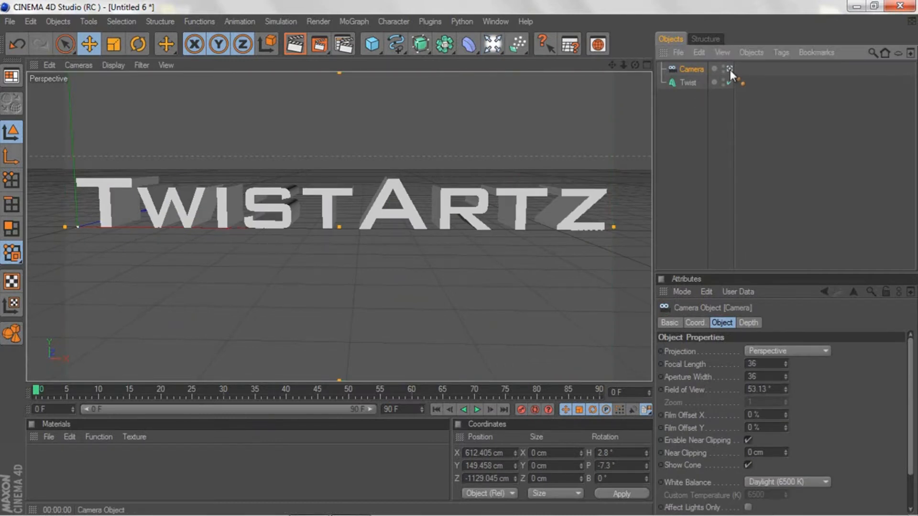
{"action": "left_click_drag", "start_coordinate": [634, 64], "coordinate": [458, 260]}
{"action": "left_click_drag", "start_coordinate": [614, 66], "coordinate": [459, 260]}
{"action": "left_click_drag", "start_coordinate": [635, 65], "coordinate": [458, 259]}
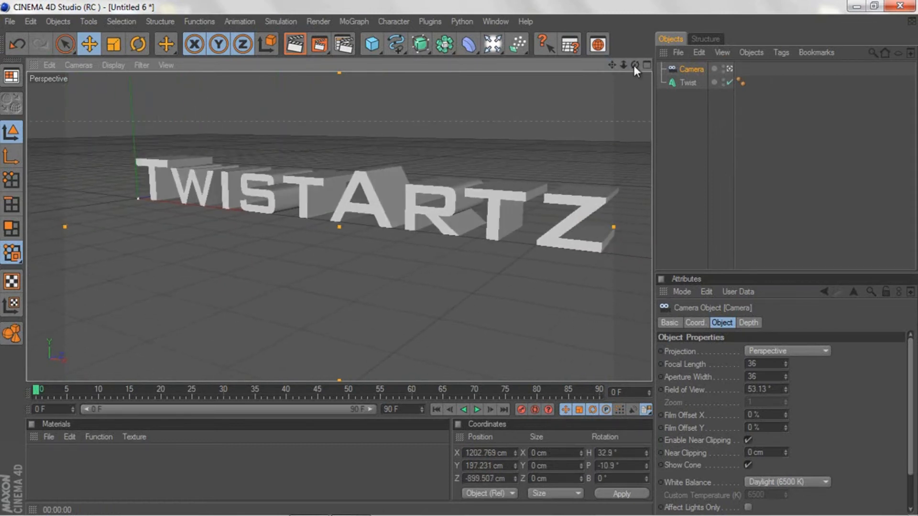
{"action": "left_click", "coordinate": [730, 69]}
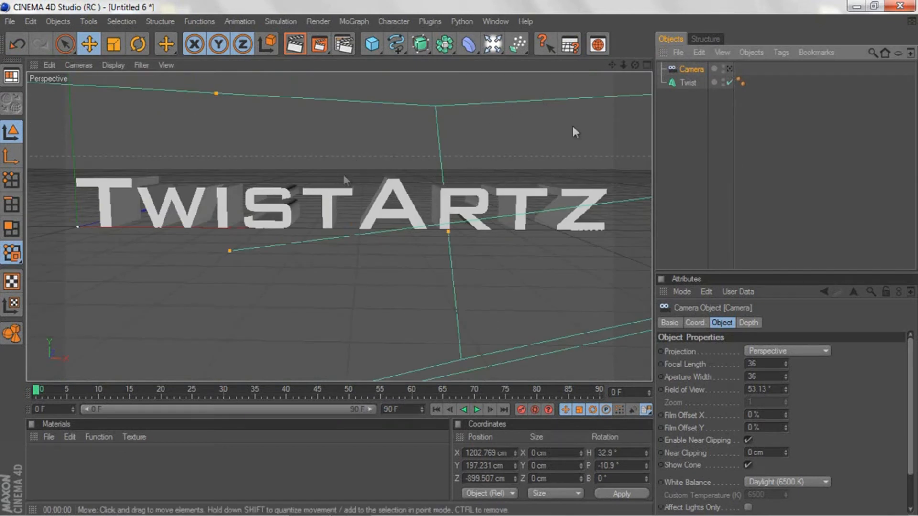
{"action": "left_click", "coordinate": [730, 69]}
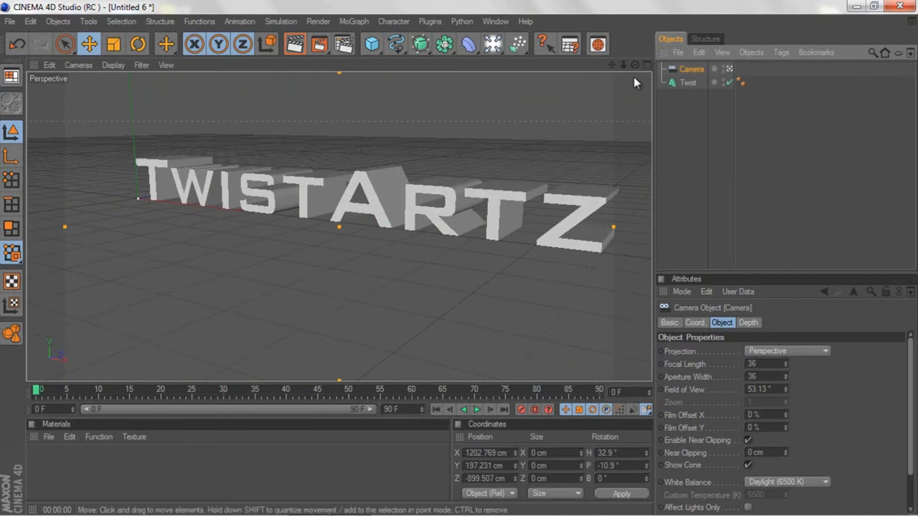
{"action": "mouse_move", "coordinate": [635, 65]}
{"action": "left_mouse_down"}
{"action": "mouse_move", "coordinate": [449, 260]}
{"action": "mouse_move", "coordinate": [623, 65]}
{"action": "mouse_move", "coordinate": [458, 258]}
{"action": "mouse_move", "coordinate": [639, 59]}
{"action": "left_mouse_up"}
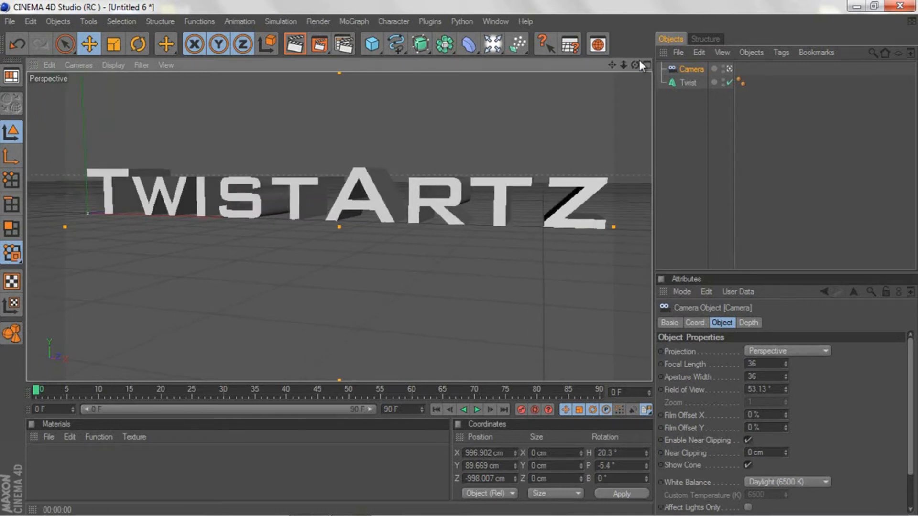
Step: Give the Twist text a Fillet Cap at the start with 3 steps and a 4 cm radius
{"action": "left_click", "coordinate": [689, 82]}
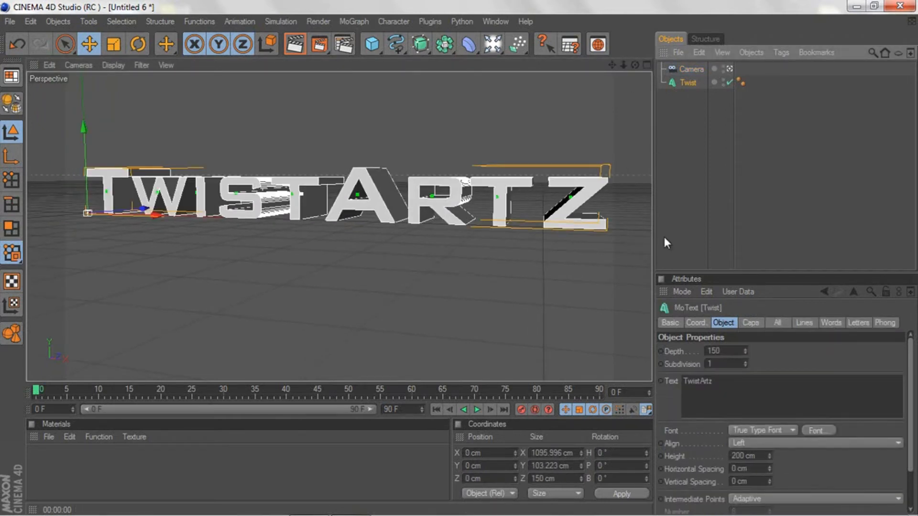
{"action": "left_click", "coordinate": [750, 323]}
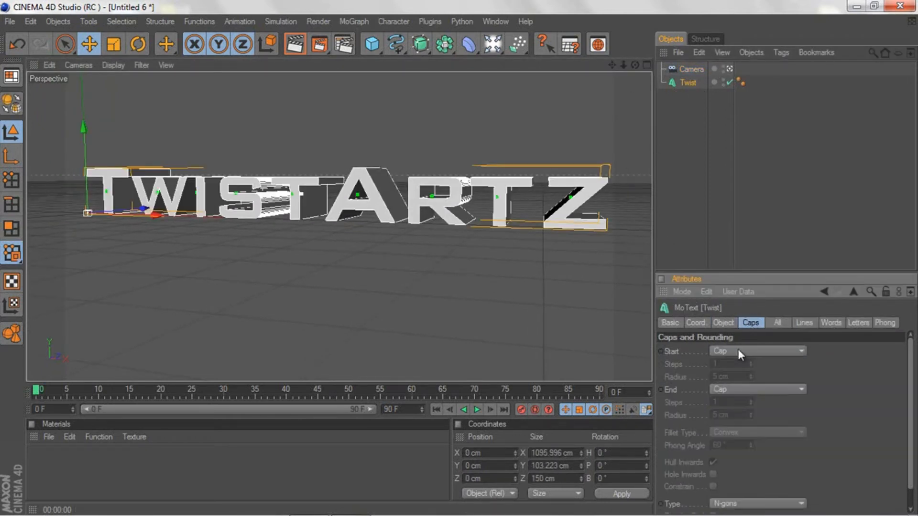
{"action": "left_click", "coordinate": [739, 350]}
{"action": "left_click", "coordinate": [734, 402]}
{"action": "left_click", "coordinate": [735, 389]}
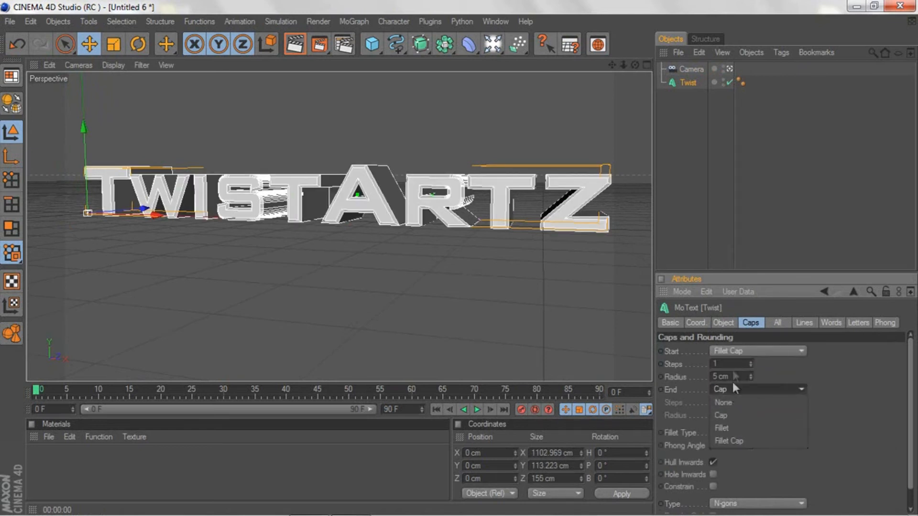
{"action": "left_click", "coordinate": [733, 354]}
{"action": "left_click", "coordinate": [724, 363]}
{"action": "type", "text": "3"}
{"action": "key", "text": "Tab"}
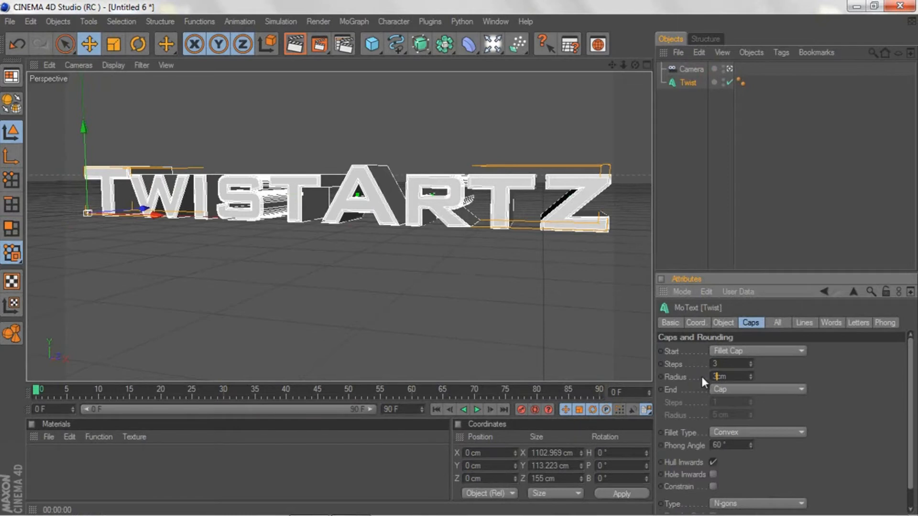
{"action": "type", "text": "4"}
Step: Give the Twist text a Fillet Cap at the end with 3 steps and a 4 cm radius
{"action": "left_click", "coordinate": [723, 390]}
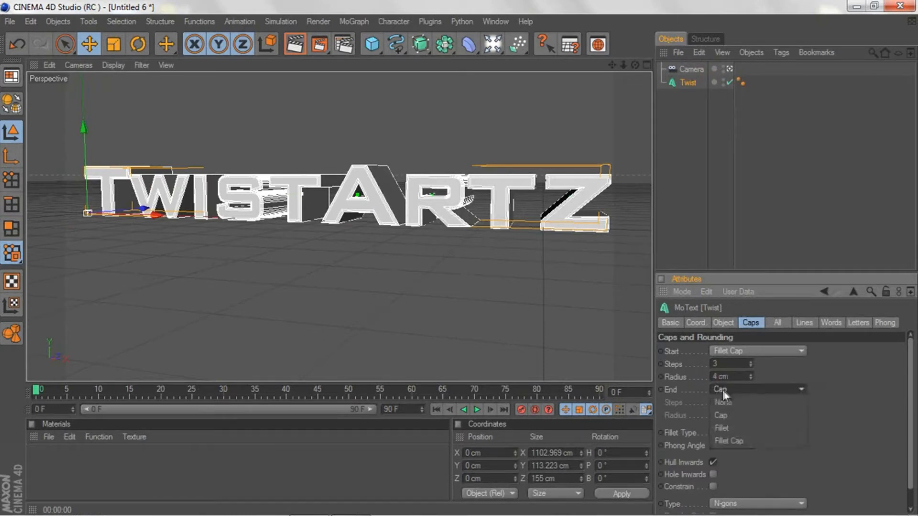
{"action": "left_click", "coordinate": [733, 439]}
{"action": "left_click", "coordinate": [724, 403]}
{"action": "type", "text": "3"}
{"action": "key", "text": "Tab"}
{"action": "type", "text": "2"}
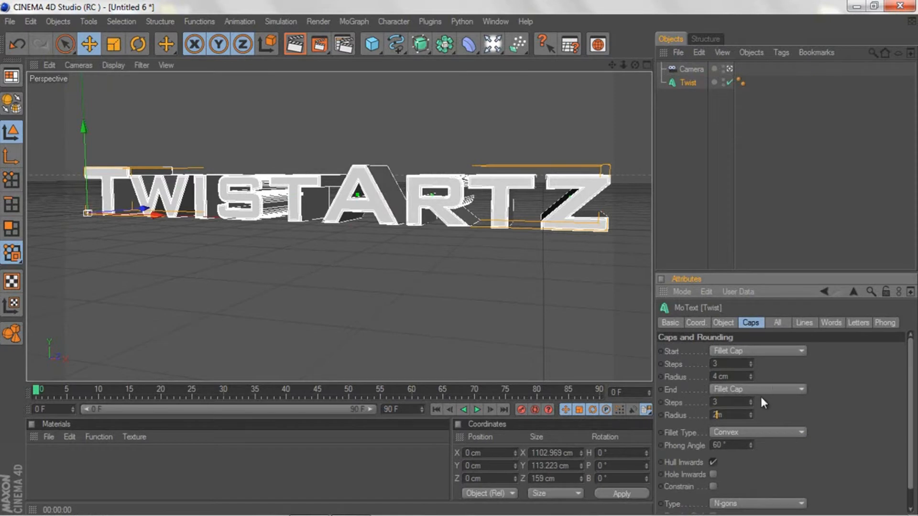
{"action": "type", "text": "00"}
{"action": "key", "text": "Return"}
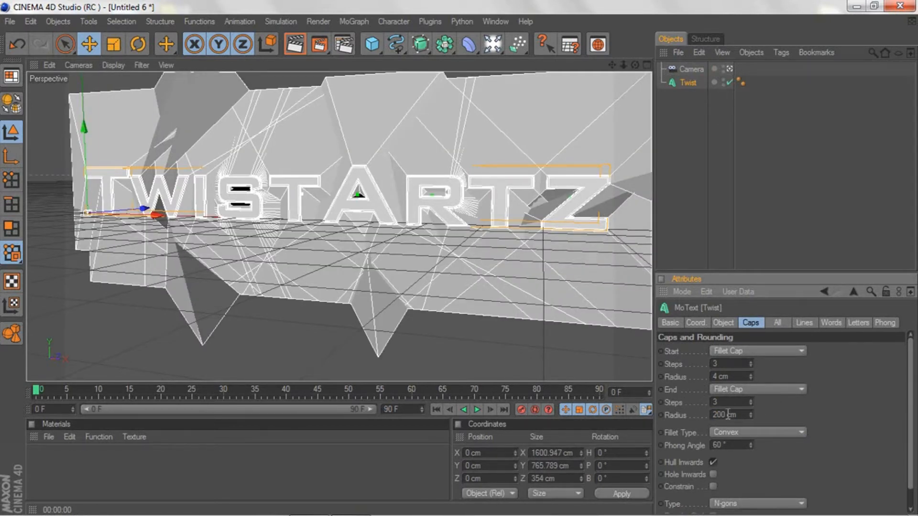
{"action": "type", "text": "4"}
{"action": "key", "text": "Return"}
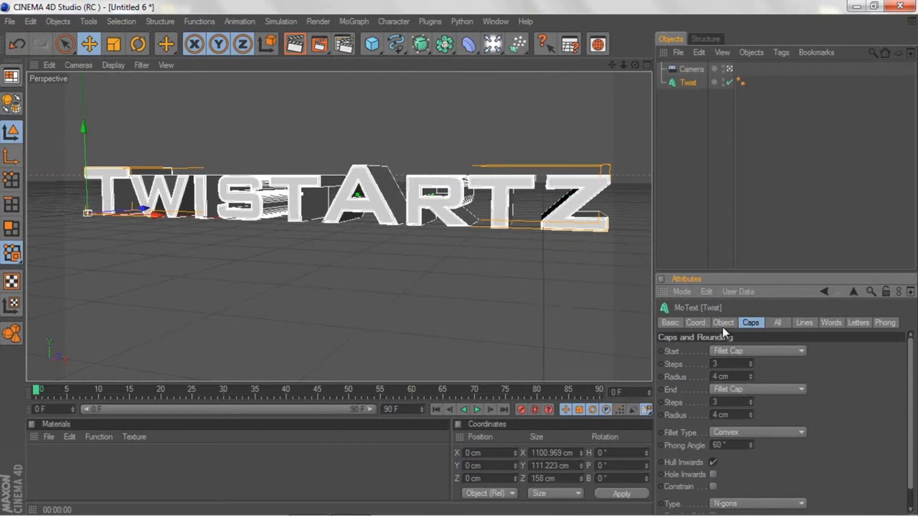
Step: Leave the camera view and adjust the default perspective view to a slightly lower angle on the text
{"action": "left_click", "coordinate": [731, 69]}
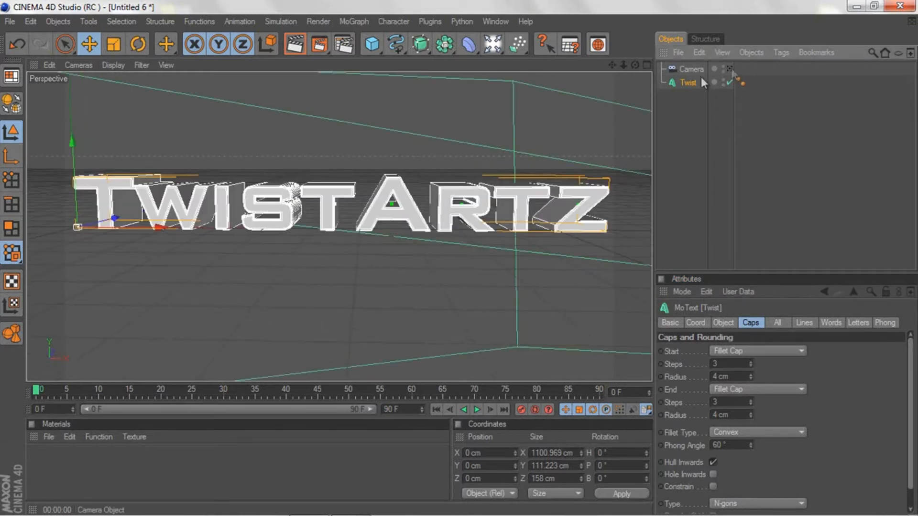
{"action": "left_click_drag", "start_coordinate": [636, 65], "coordinate": [459, 260]}
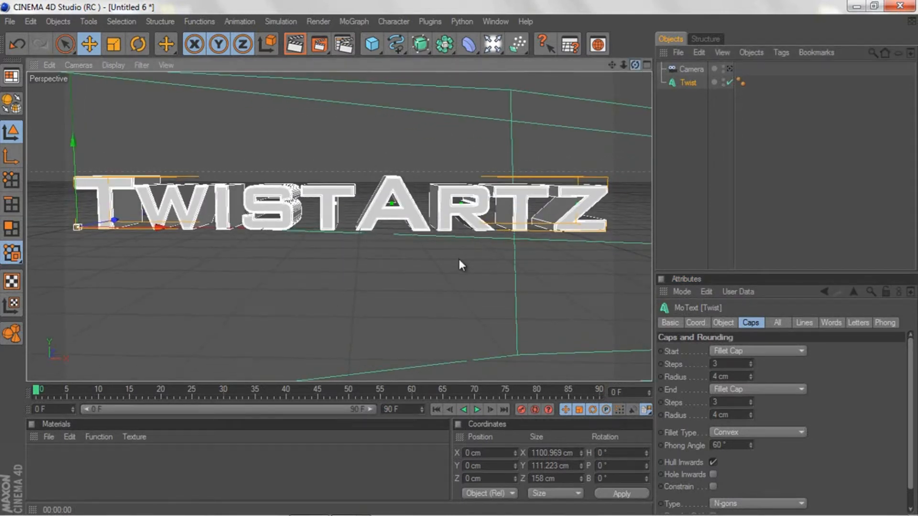
{"action": "left_click_drag", "start_coordinate": [612, 65], "coordinate": [460, 263]}
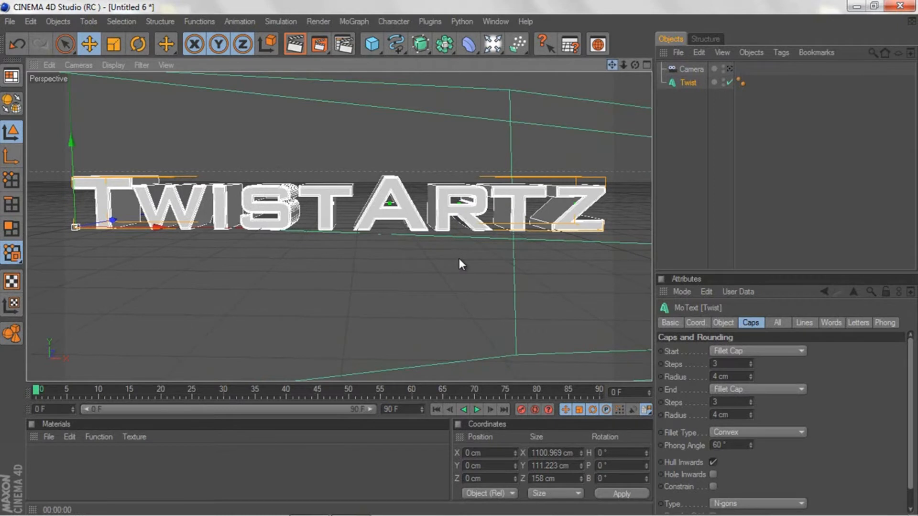
{"action": "left_click_drag", "start_coordinate": [635, 65], "coordinate": [460, 258]}
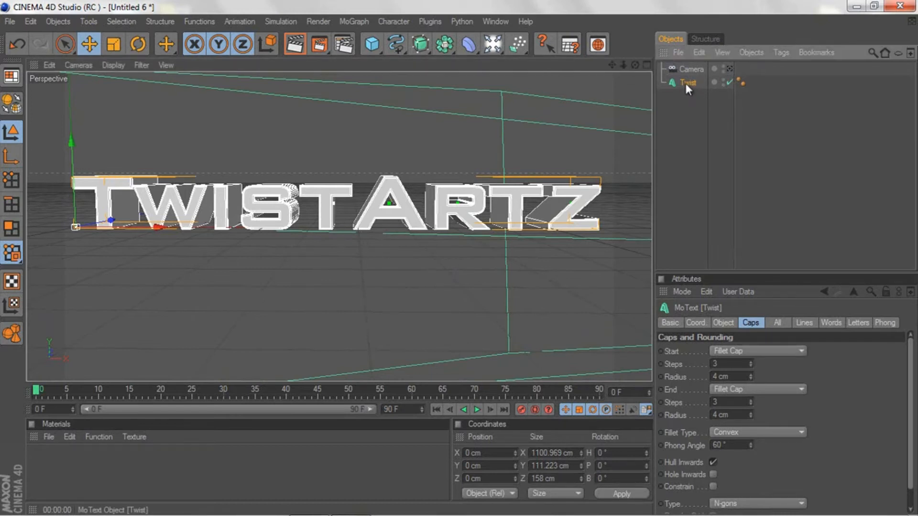
Step: Make the Twist text editable, expand its hierarchy down to the individual letters and select the T extrude object
{"action": "key", "text": "c"}
{"action": "left_click", "coordinate": [663, 82]}
{"action": "left_click", "coordinate": [669, 96]}
{"action": "left_click", "coordinate": [677, 109]}
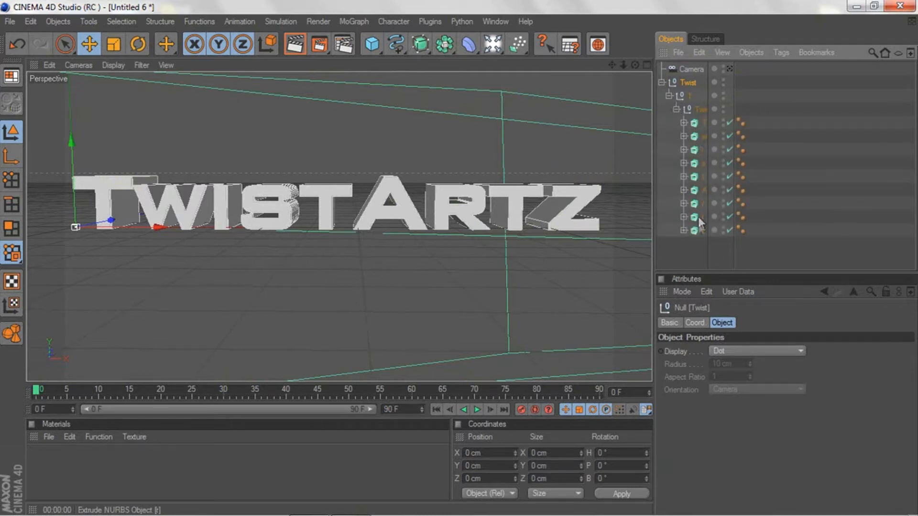
{"action": "left_click", "coordinate": [706, 121]}
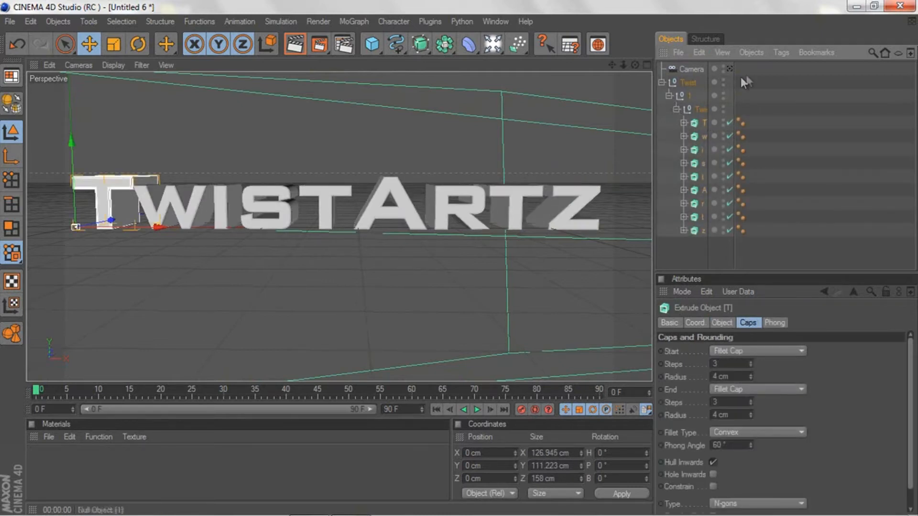
Step: Rotate the T at the start of the text to a heading of about 3.5° and a bank of about -1.2°
{"action": "left_click", "coordinate": [707, 67]}
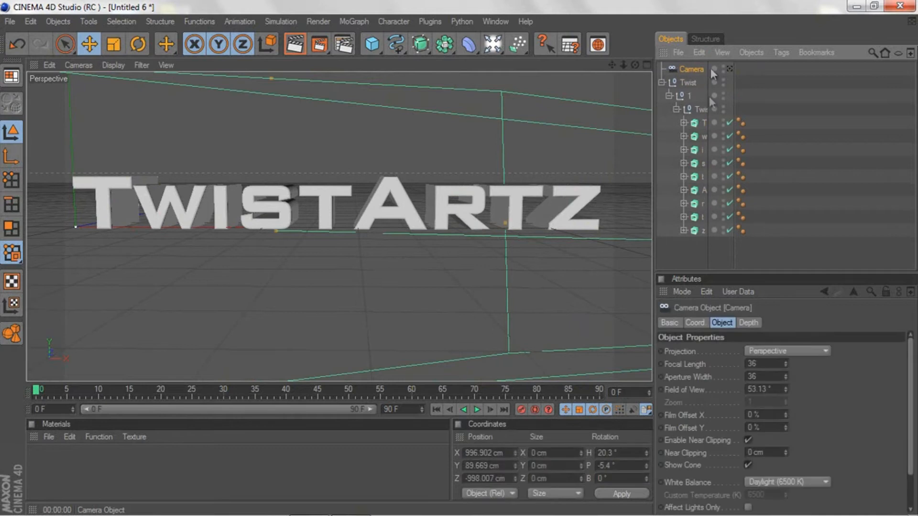
{"action": "left_click", "coordinate": [705, 121]}
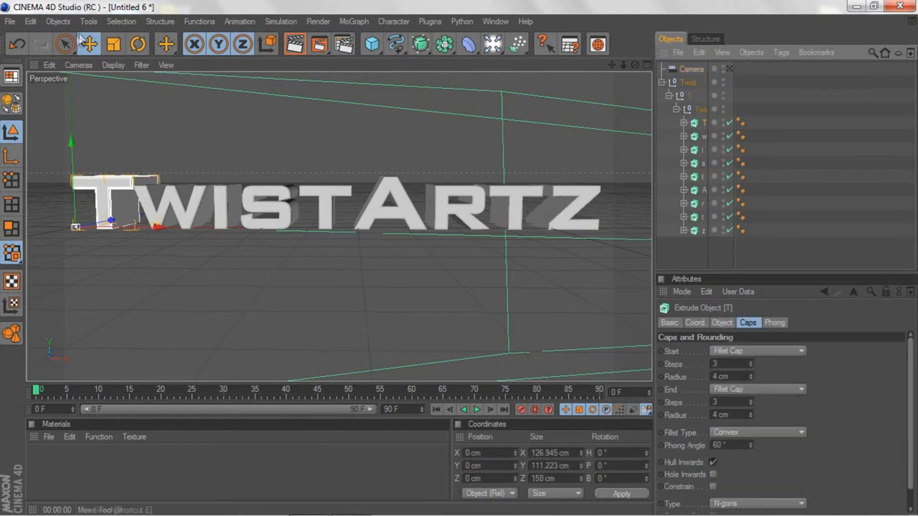
{"action": "left_click", "coordinate": [138, 44]}
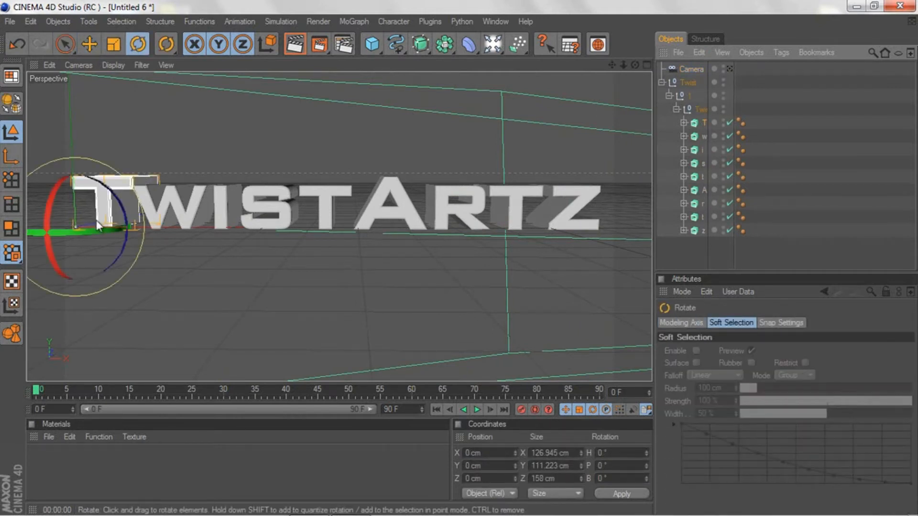
{"action": "left_click_drag", "start_coordinate": [91, 229], "coordinate": [100, 229]}
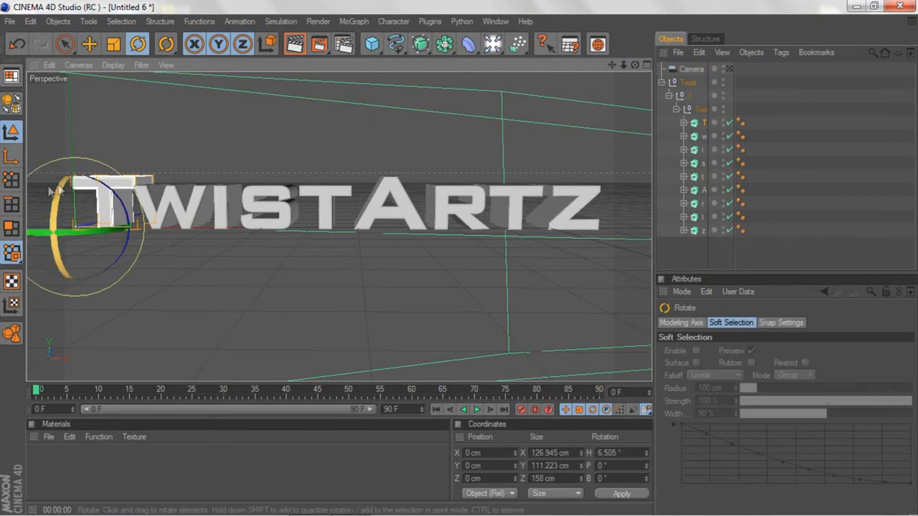
{"action": "left_click_drag", "start_coordinate": [46, 182], "coordinate": [45, 184]}
{"action": "left_click_drag", "start_coordinate": [44, 230], "coordinate": [35, 238]}
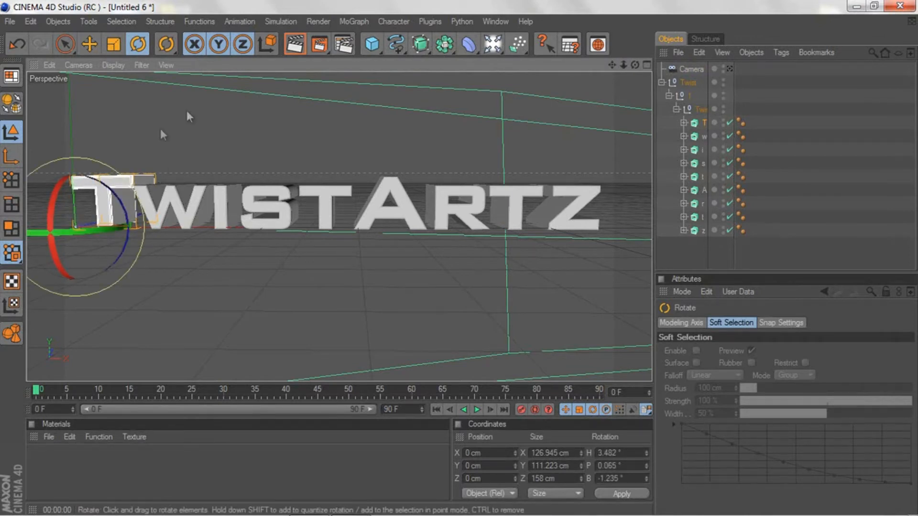
Step: Rotate the letter w to a heading of about -7.7° and a bank of about -0.6°
{"action": "left_click", "coordinate": [698, 136]}
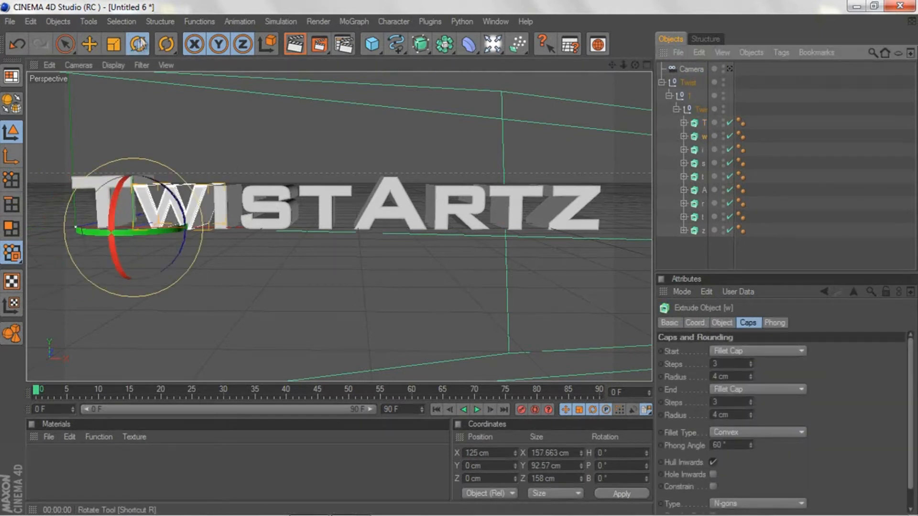
{"action": "left_click_drag", "start_coordinate": [146, 226], "coordinate": [139, 231]}
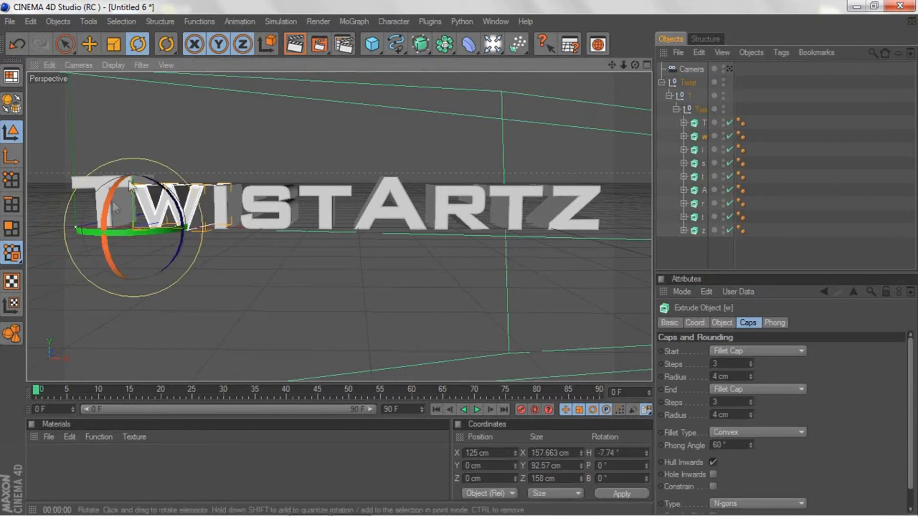
{"action": "left_click_drag", "start_coordinate": [86, 199], "coordinate": [87, 201]}
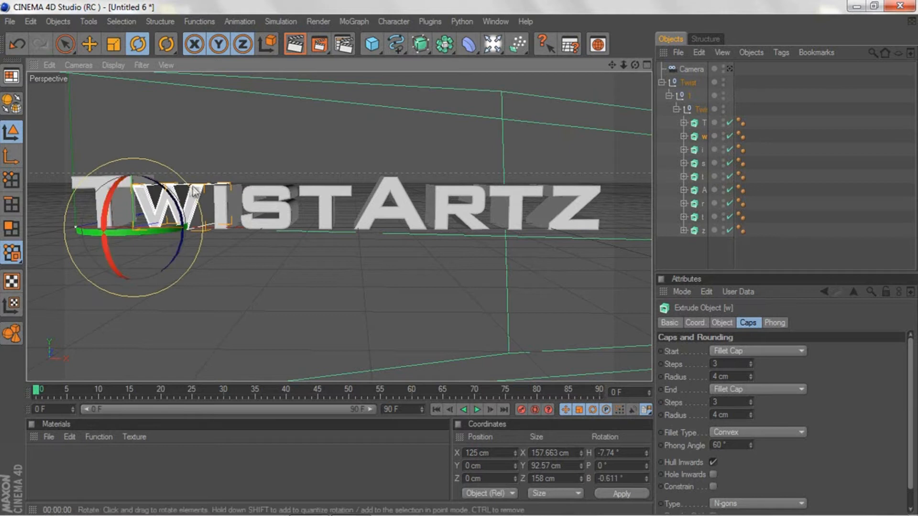
Step: Rotate the letter i to about 9.1° heading and 3.6° pitch, and move it to about X 288.4 cm, Y -2.7 cm
{"action": "left_click", "coordinate": [703, 148]}
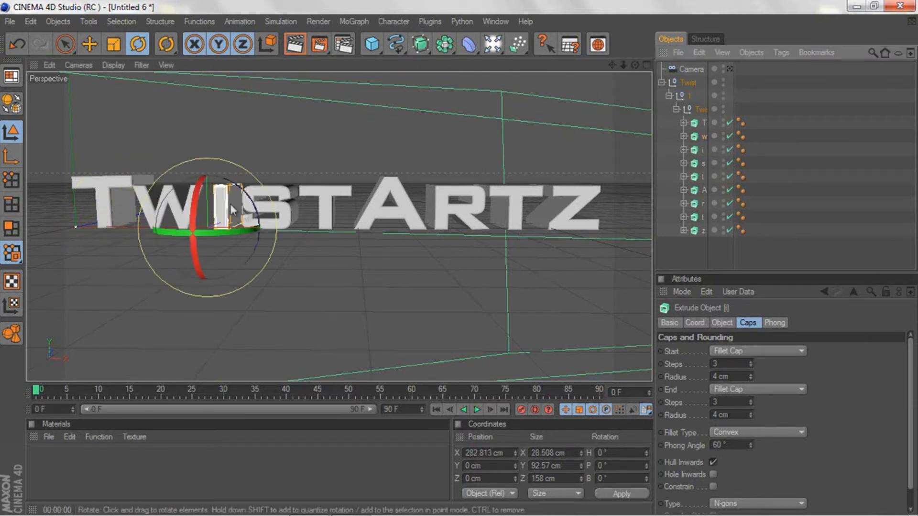
{"action": "left_click_drag", "start_coordinate": [201, 234], "coordinate": [210, 233]}
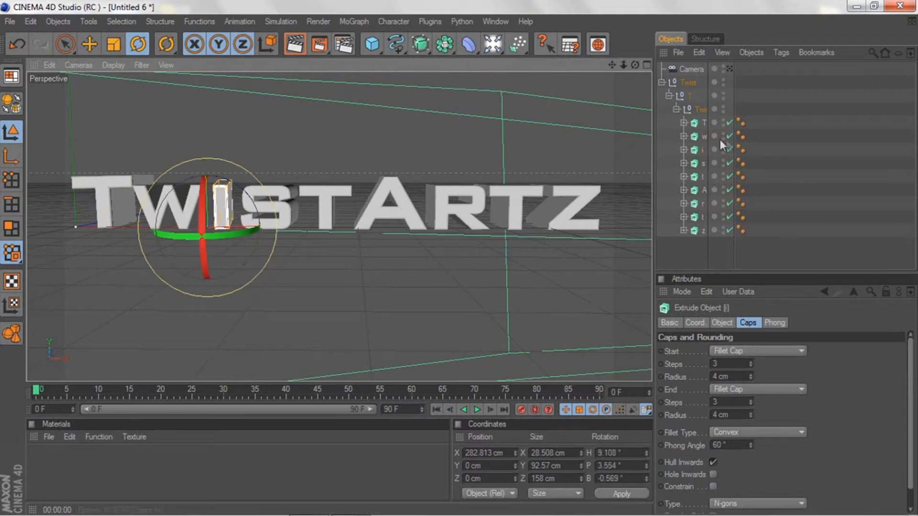
{"action": "left_click", "coordinate": [67, 44]}
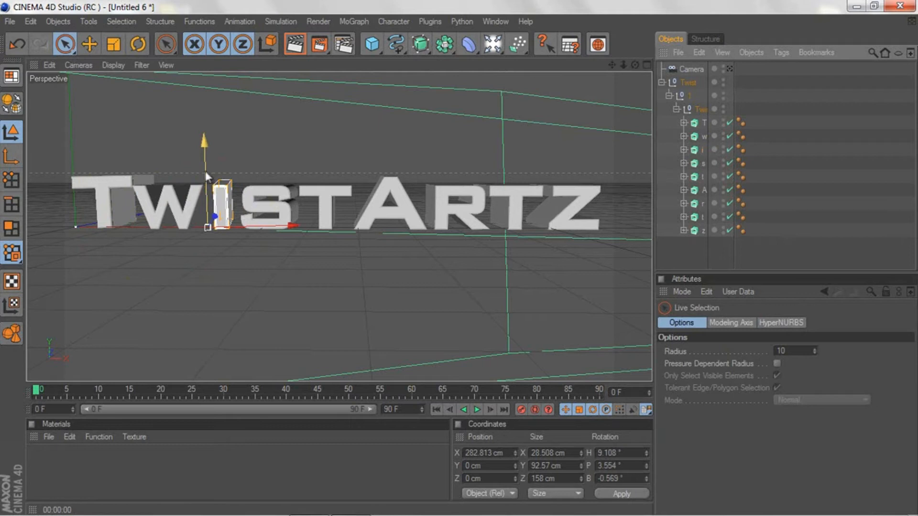
{"action": "left_click_drag", "start_coordinate": [226, 226], "coordinate": [229, 226]}
{"action": "left_click_drag", "start_coordinate": [209, 192], "coordinate": [208, 194]}
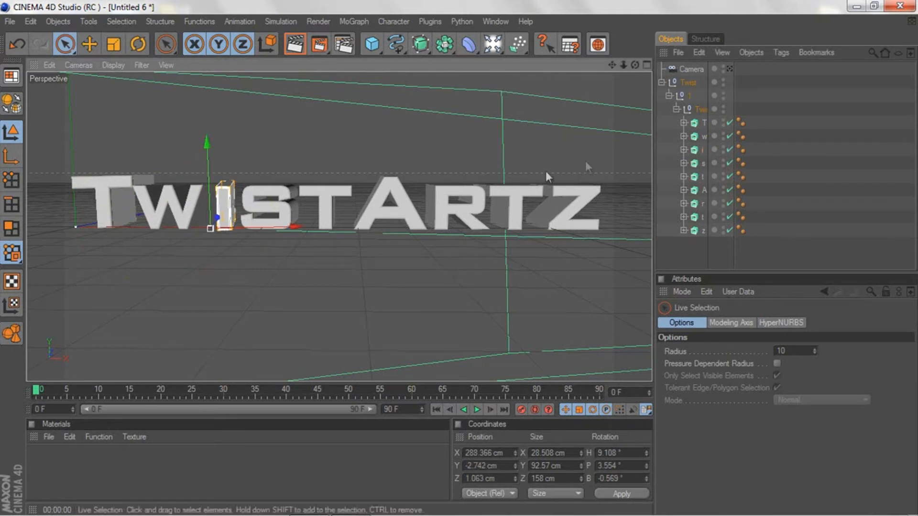
Step: Rotate the letter s to a heading of about -9.6° and move it closer to the i, at about X 331 cm
{"action": "left_click", "coordinate": [703, 164]}
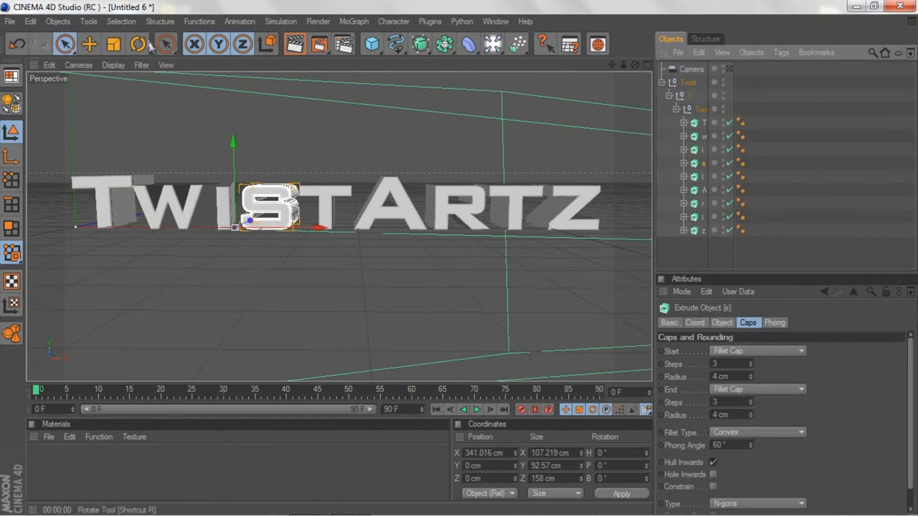
{"action": "key", "text": "r"}
{"action": "left_click_drag", "start_coordinate": [228, 227], "coordinate": [200, 232]}
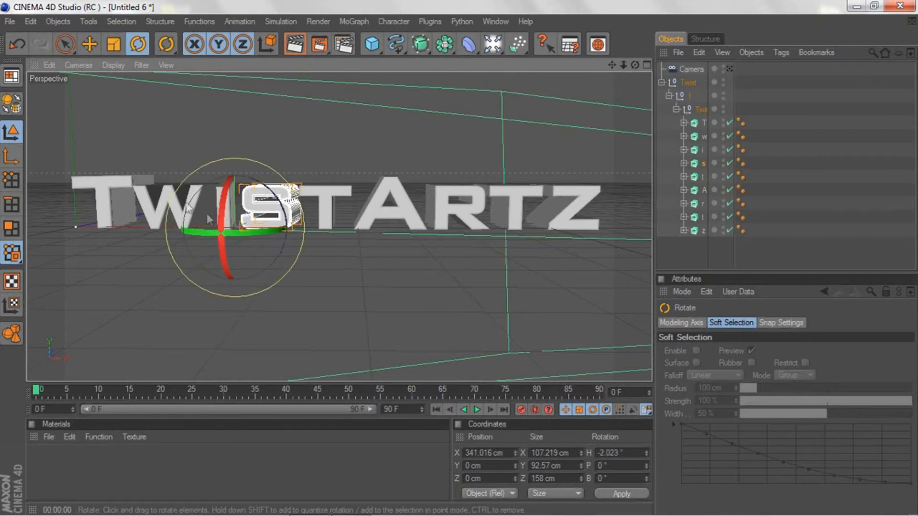
{"action": "left_click_drag", "start_coordinate": [196, 236], "coordinate": [249, 228]}
{"action": "left_click", "coordinate": [60, 40]}
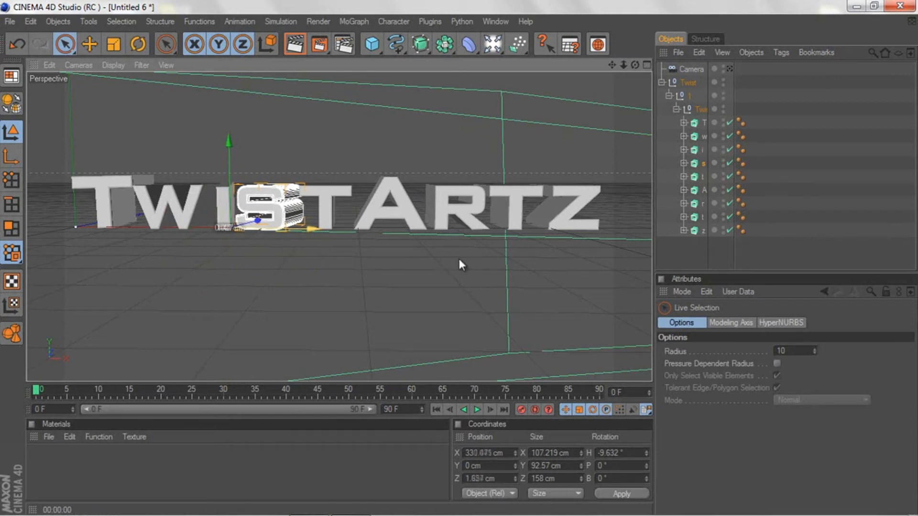
{"action": "left_click", "coordinate": [258, 246]}
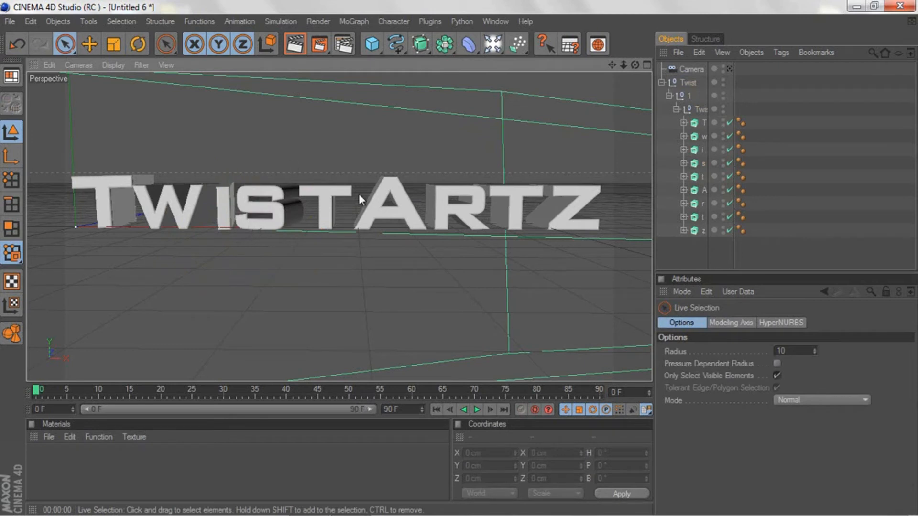
Step: Rotate the t of Twist to a heading of about -1.7° and bring it forward to about Z -15.7 cm
{"action": "left_click", "coordinate": [700, 176]}
{"action": "key", "text": "r"}
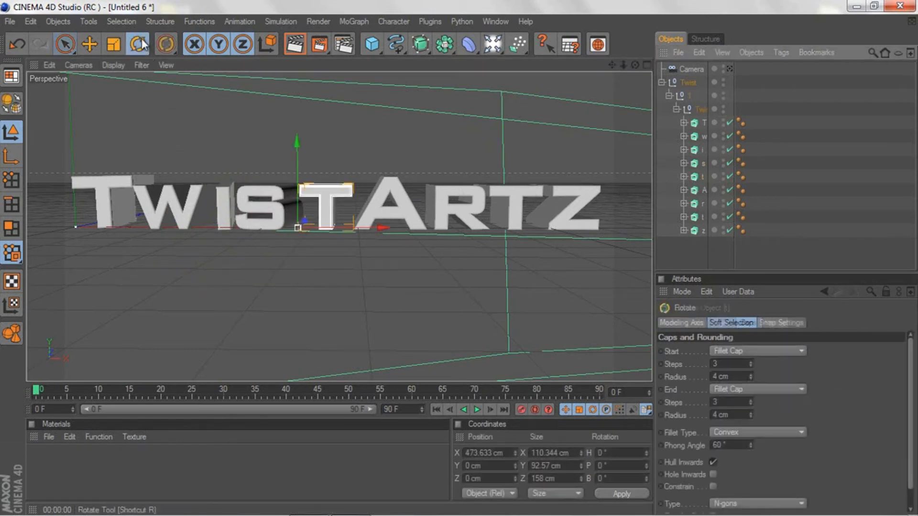
{"action": "left_click_drag", "start_coordinate": [340, 238], "coordinate": [318, 234]}
{"action": "left_click", "coordinate": [74, 49]}
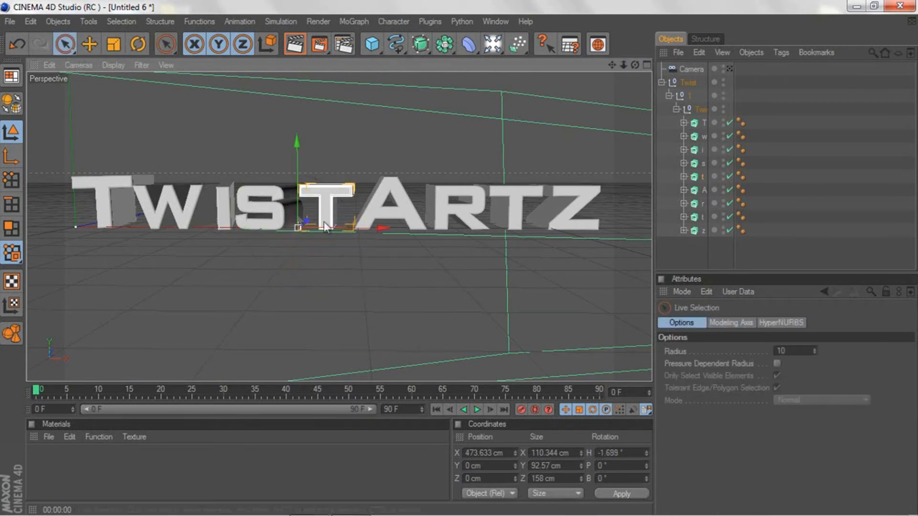
{"action": "left_click_drag", "start_coordinate": [304, 222], "coordinate": [458, 259]}
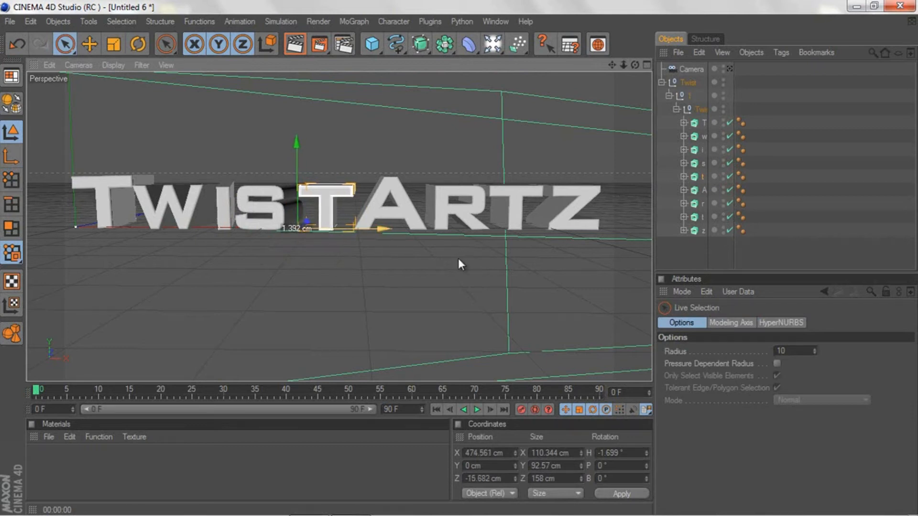
{"action": "left_click", "coordinate": [311, 254]}
Step: Rotate the letter A to a heading of about 18.1° and move it to about X 616 cm, Z 2.3 cm
{"action": "left_click", "coordinate": [387, 199]}
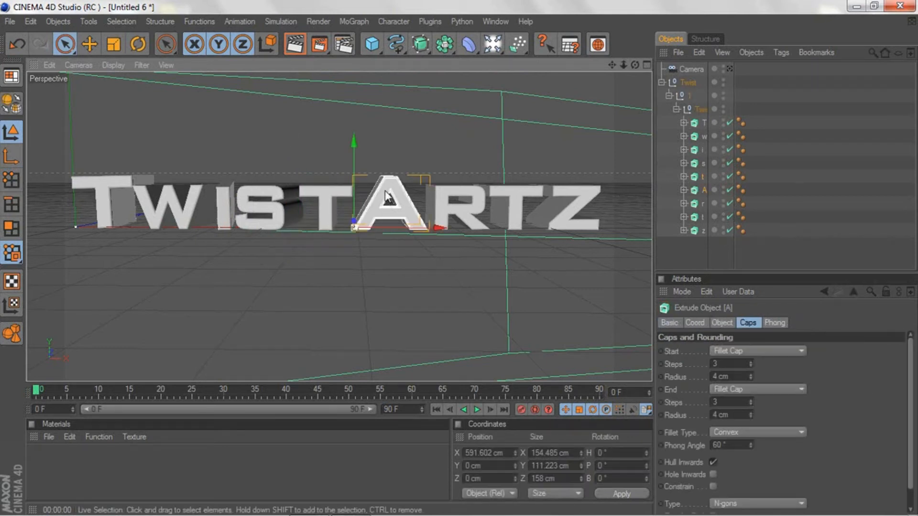
{"action": "left_click", "coordinate": [138, 44]}
{"action": "left_click_drag", "start_coordinate": [334, 233], "coordinate": [458, 259]}
{"action": "left_click", "coordinate": [66, 44]}
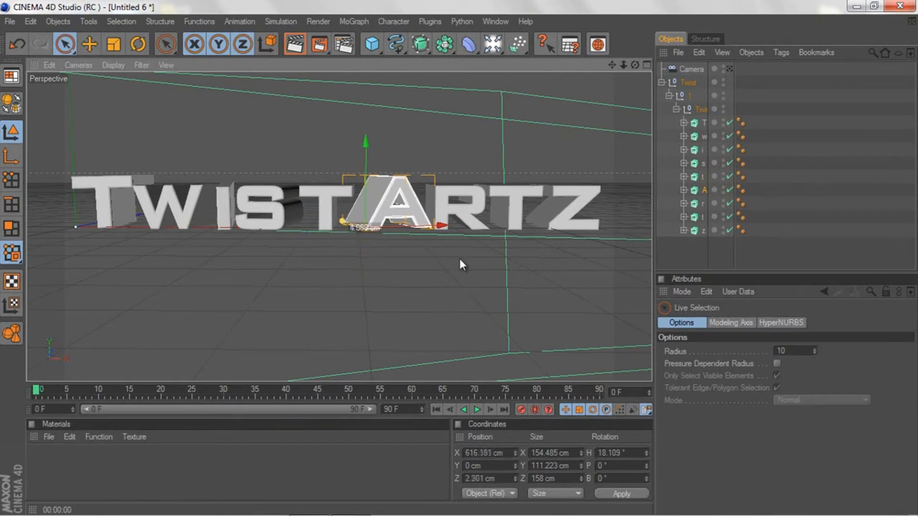
Step: Rotate the letter r to a heading of about -24.7° and place it at about X 752 cm, Y 3.5 cm, Z 16 cm
{"action": "left_click", "coordinate": [449, 215]}
{"action": "left_click_drag", "start_coordinate": [513, 227], "coordinate": [476, 232]}
{"action": "left_click", "coordinate": [138, 45]}
{"action": "left_click", "coordinate": [66, 44]}
{"action": "left_click_drag", "start_coordinate": [437, 153], "coordinate": [437, 101]}
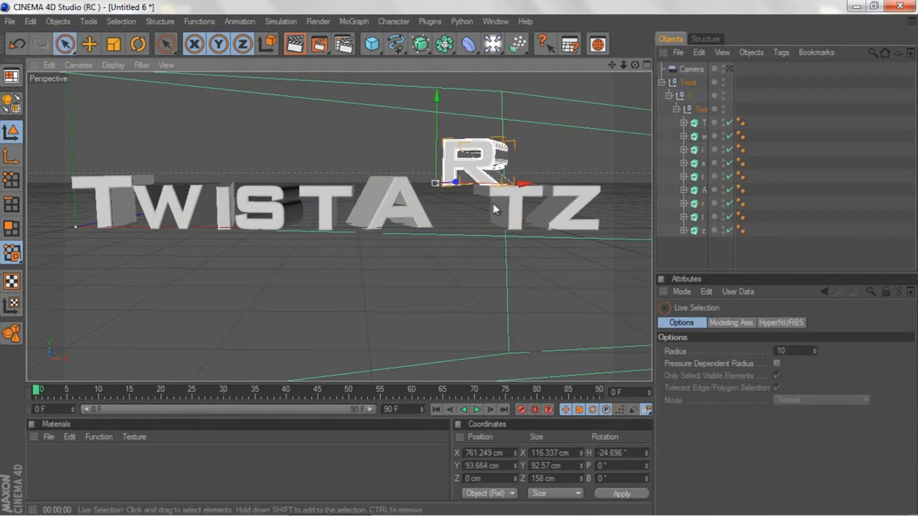
{"action": "mouse_move", "coordinate": [436, 144]}
{"action": "left_mouse_down"}
{"action": "mouse_move", "coordinate": [436, 181]}
{"action": "mouse_move", "coordinate": [436, 140]}
{"action": "left_mouse_up"}
{"action": "left_click_drag", "start_coordinate": [523, 230], "coordinate": [520, 230]}
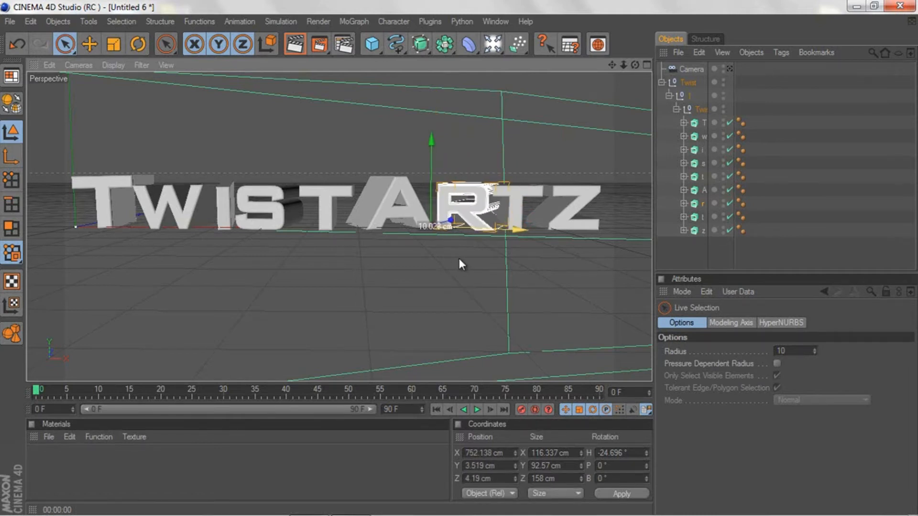
{"action": "left_click_drag", "start_coordinate": [451, 220], "coordinate": [465, 228]}
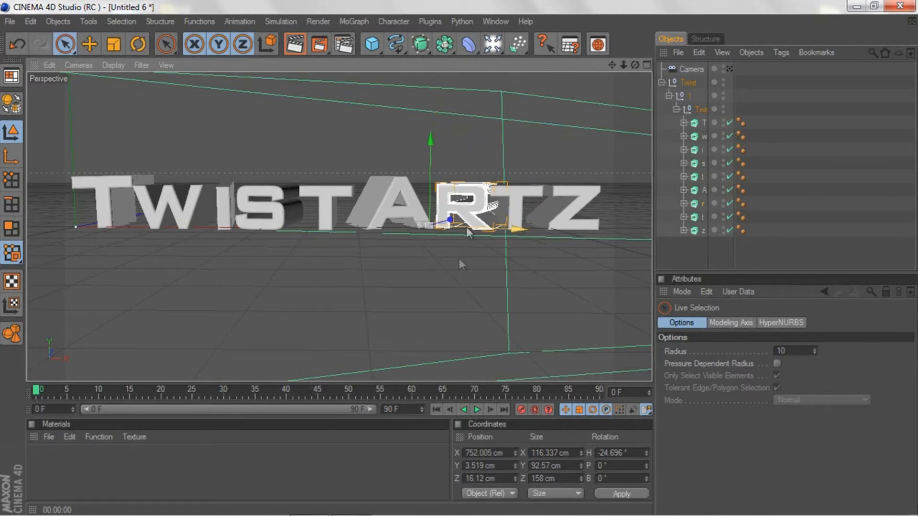
Step: Rotate the t of Artz to a heading of about -20° and shift it to about X 897 cm, Z 1.3 cm
{"action": "left_click", "coordinate": [702, 217]}
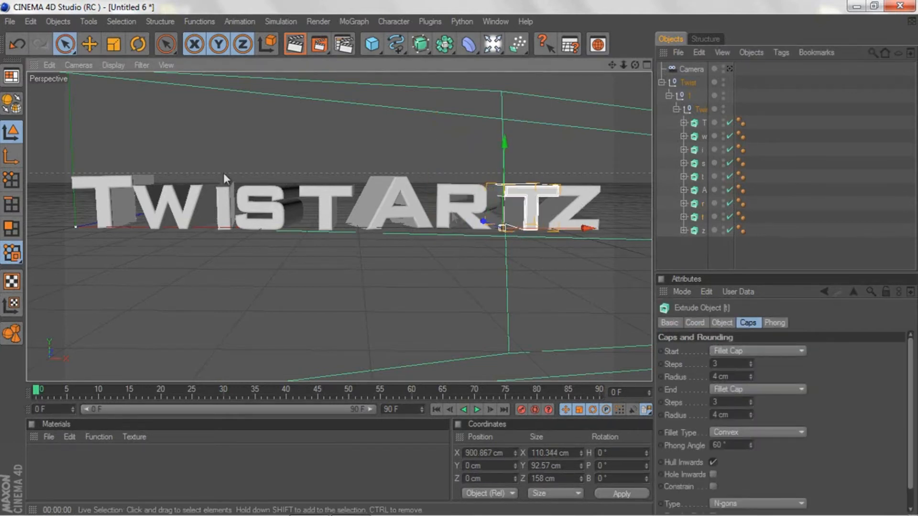
{"action": "key", "text": "r"}
{"action": "left_click_drag", "start_coordinate": [495, 230], "coordinate": [557, 231]}
{"action": "key", "text": "space"}
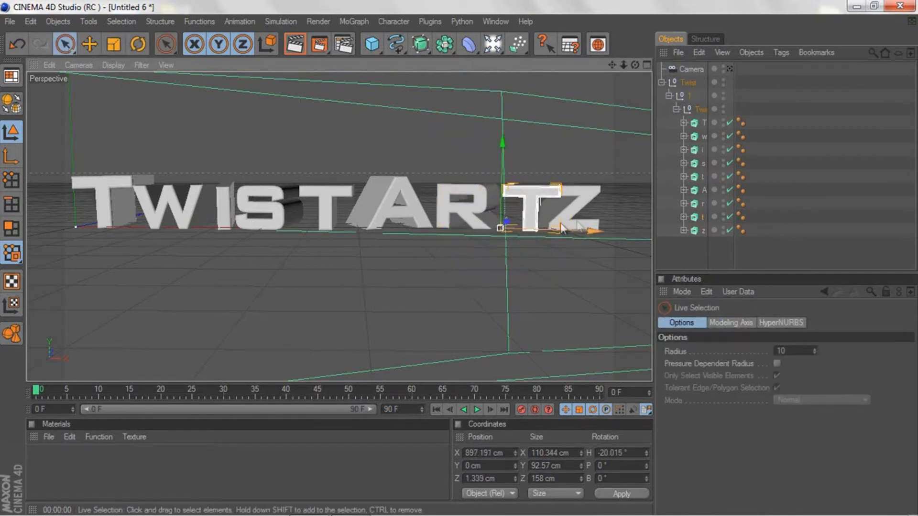
Step: Move the letter z away from the t to about X 1040 cm and rotate it to a heading of about -18.4°
{"action": "left_click", "coordinate": [705, 231]}
{"action": "left_click_drag", "start_coordinate": [642, 228], "coordinate": [652, 229]}
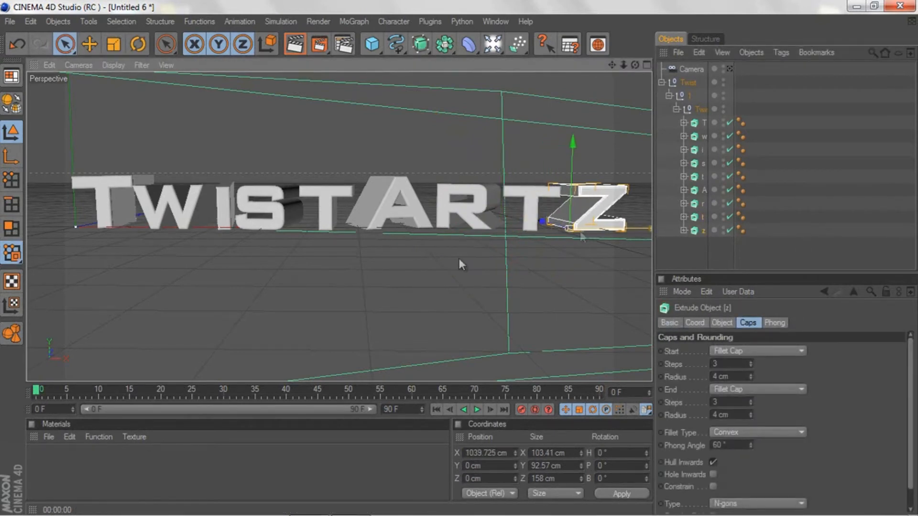
{"action": "left_click", "coordinate": [138, 44]}
{"action": "left_click_drag", "start_coordinate": [564, 251], "coordinate": [531, 234]}
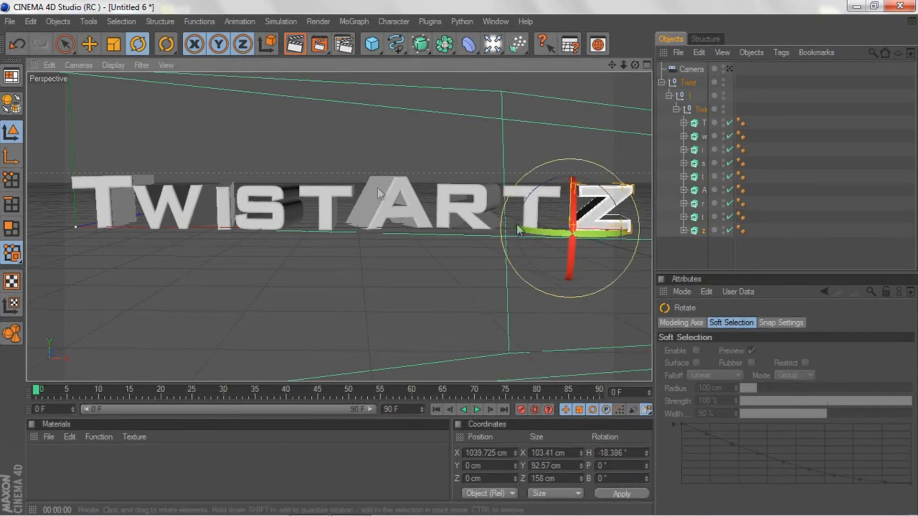
Step: Move the letter z back toward the t, to about X 1013 cm, Y -2.8 cm, Z 7.9 cm
{"action": "left_click", "coordinate": [66, 45]}
{"action": "left_click_drag", "start_coordinate": [587, 238], "coordinate": [557, 212]}
{"action": "left_click_drag", "start_coordinate": [459, 264], "coordinate": [460, 259]}
{"action": "left_click_drag", "start_coordinate": [552, 222], "coordinate": [554, 224]}
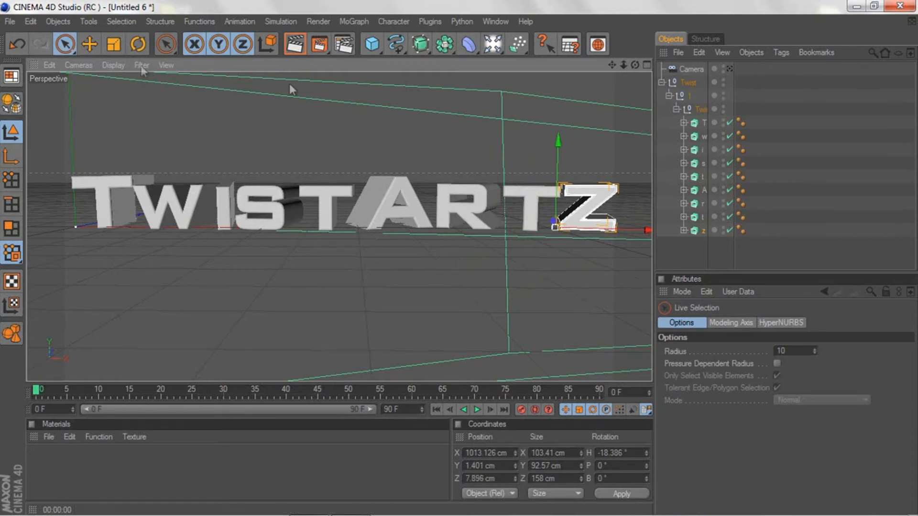
{"action": "left_click_drag", "start_coordinate": [555, 156], "coordinate": [460, 261]}
Step: Turn the letter z further to a heading of about -30° and nudge it to about X 1010 cm, Z 9.7 cm
{"action": "left_click", "coordinate": [143, 49]}
{"action": "left_click_drag", "start_coordinate": [549, 231], "coordinate": [604, 234]}
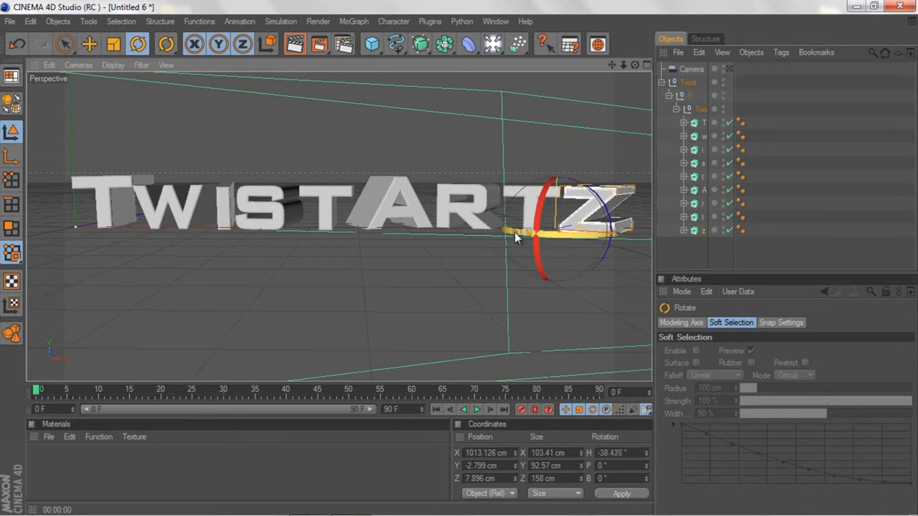
{"action": "left_click_drag", "start_coordinate": [515, 233], "coordinate": [518, 235]}
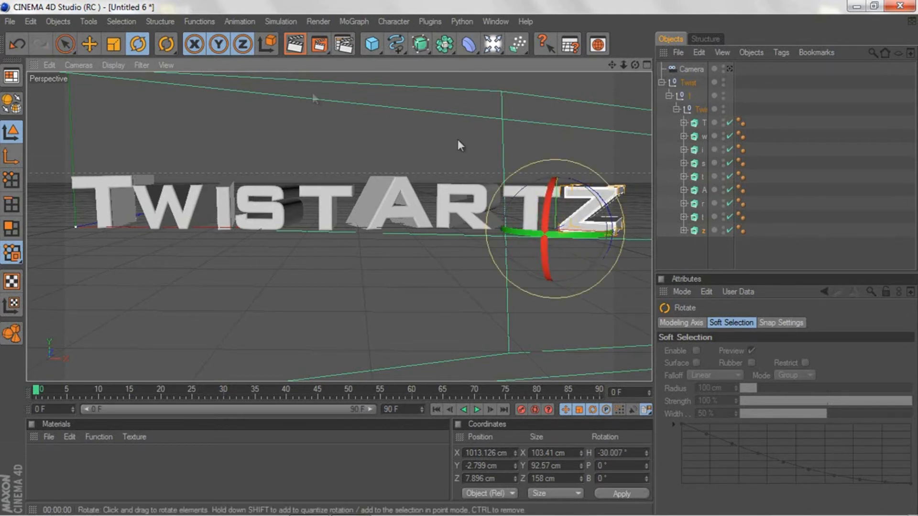
{"action": "left_click", "coordinate": [65, 44]}
{"action": "left_click_drag", "start_coordinate": [601, 235], "coordinate": [598, 235]}
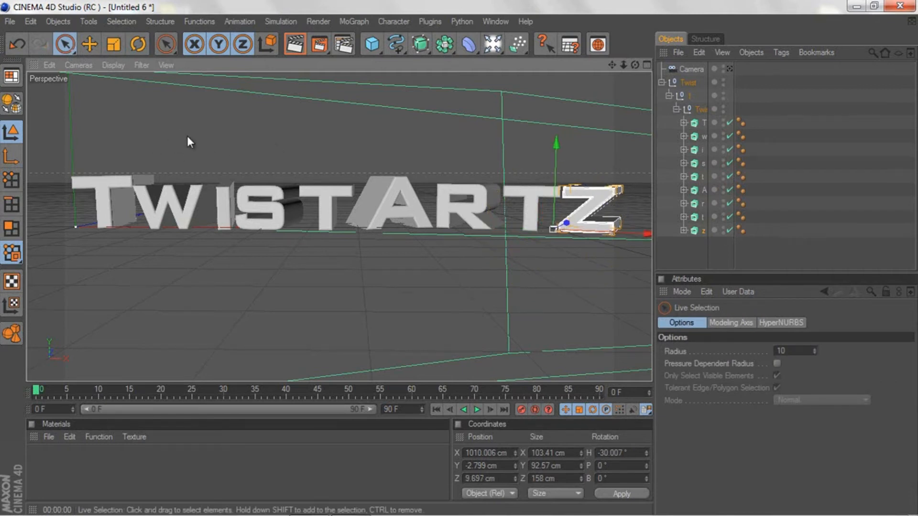
Step: Straighten the letter w to a heading of about -0.4° and move it to about X 130.7 cm
{"action": "left_click", "coordinate": [703, 137]}
{"action": "left_click", "coordinate": [139, 44]}
{"action": "left_click_drag", "start_coordinate": [131, 225], "coordinate": [186, 228]}
{"action": "left_click", "coordinate": [65, 44]}
{"action": "left_click_drag", "start_coordinate": [460, 259], "coordinate": [460, 259]}
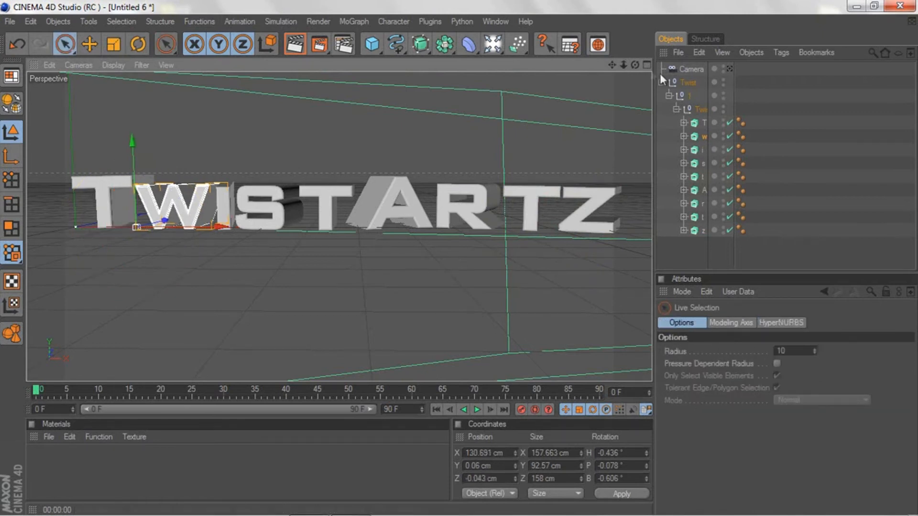
Step: Check the text briefly through the camera and collapse the letter hierarchy beneath the Twist object
{"action": "left_click", "coordinate": [730, 68]}
{"action": "left_click", "coordinate": [730, 69]}
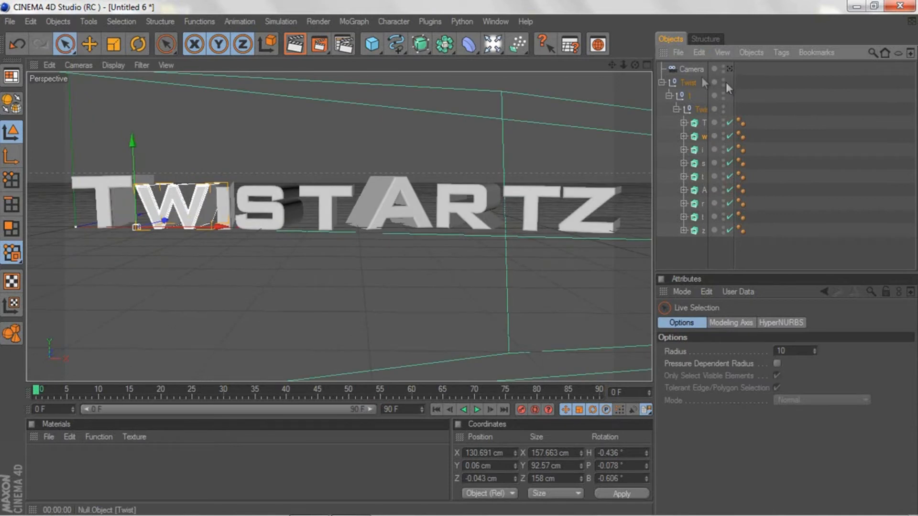
{"action": "left_click", "coordinate": [669, 95]}
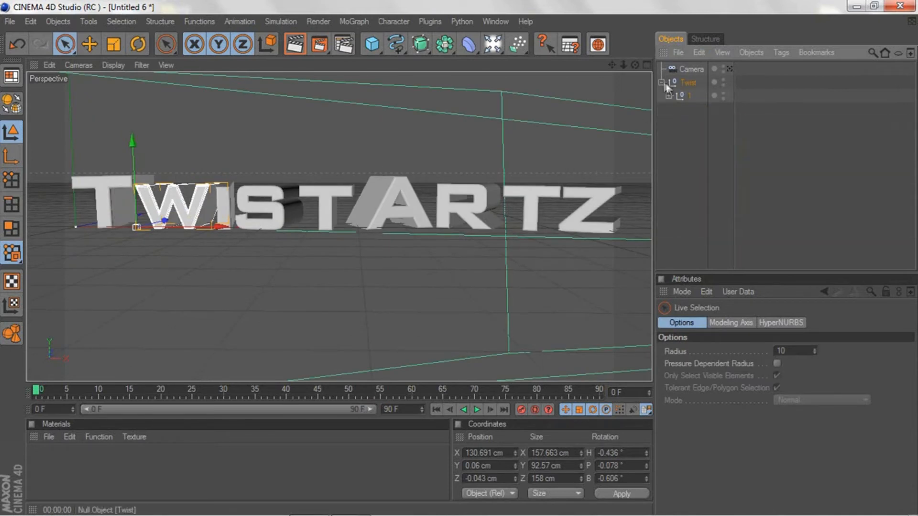
Step: Move the whole Twist text along X to about -23.2 cm and reframe the camera on it
{"action": "left_click", "coordinate": [662, 82]}
{"action": "left_click", "coordinate": [675, 82]}
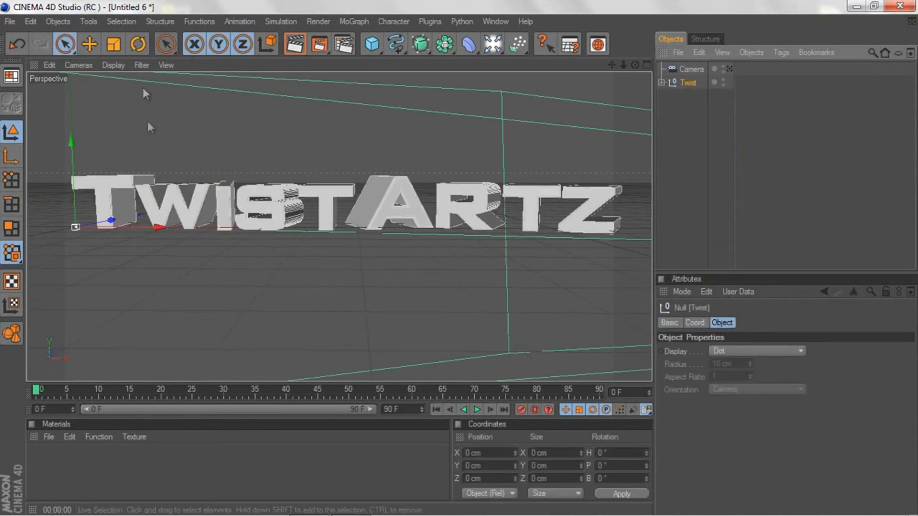
{"action": "left_click_drag", "start_coordinate": [157, 228], "coordinate": [154, 228]}
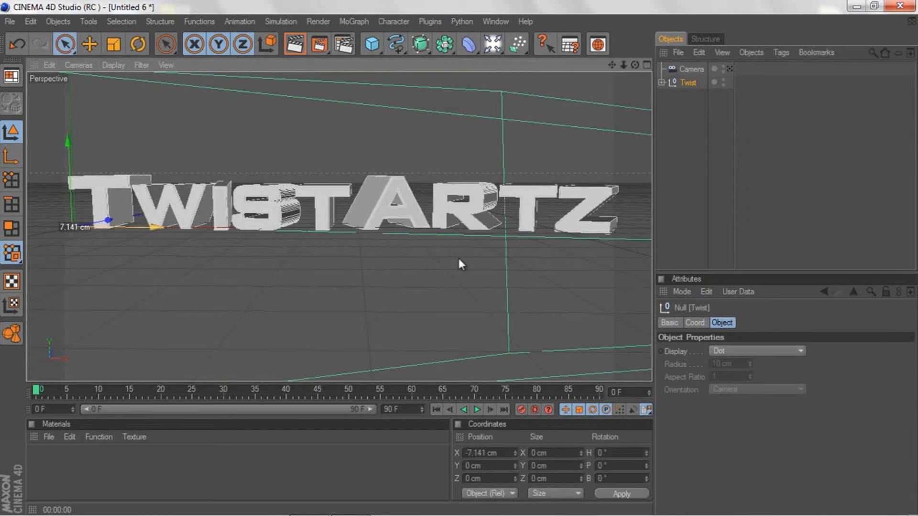
{"action": "left_click_drag", "start_coordinate": [624, 65], "coordinate": [621, 65]}
{"action": "left_click_drag", "start_coordinate": [458, 259], "coordinate": [459, 260]}
{"action": "left_click_drag", "start_coordinate": [624, 64], "coordinate": [458, 259]}
{"action": "left_click_drag", "start_coordinate": [136, 225], "coordinate": [459, 258]}
{"action": "left_click_drag", "start_coordinate": [635, 66], "coordinate": [458, 258]}
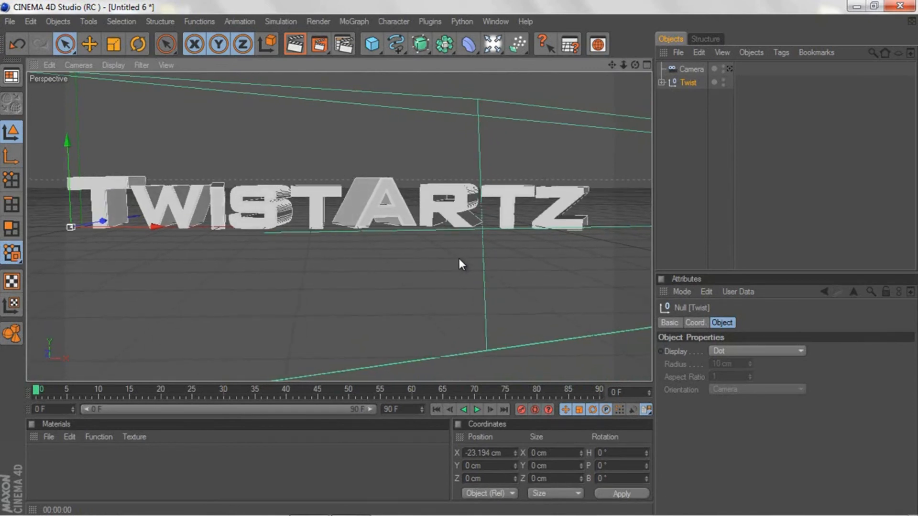
{"action": "left_click_drag", "start_coordinate": [612, 66], "coordinate": [459, 259]}
{"action": "left_click_drag", "start_coordinate": [623, 65], "coordinate": [460, 258]}
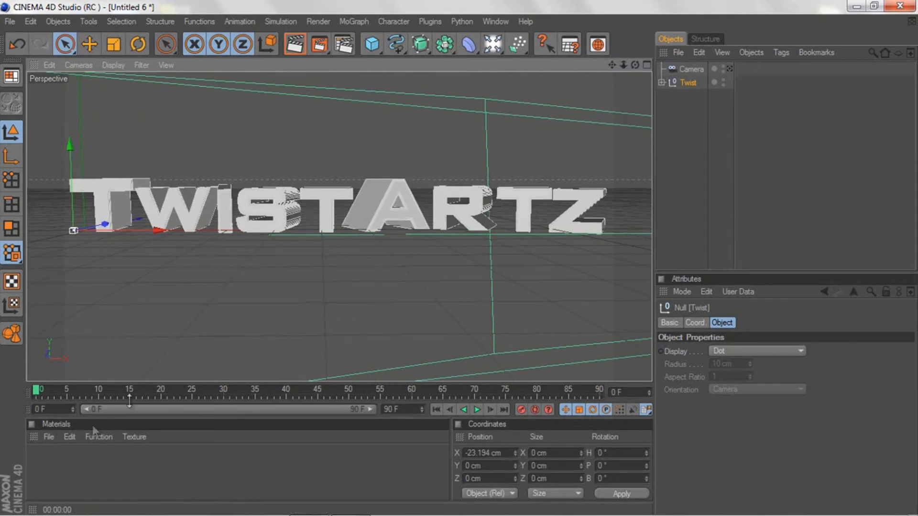
Step: Create a new material and delete the extra duplicate so that only Mat.1 remains
{"action": "left_click", "coordinate": [48, 436]}
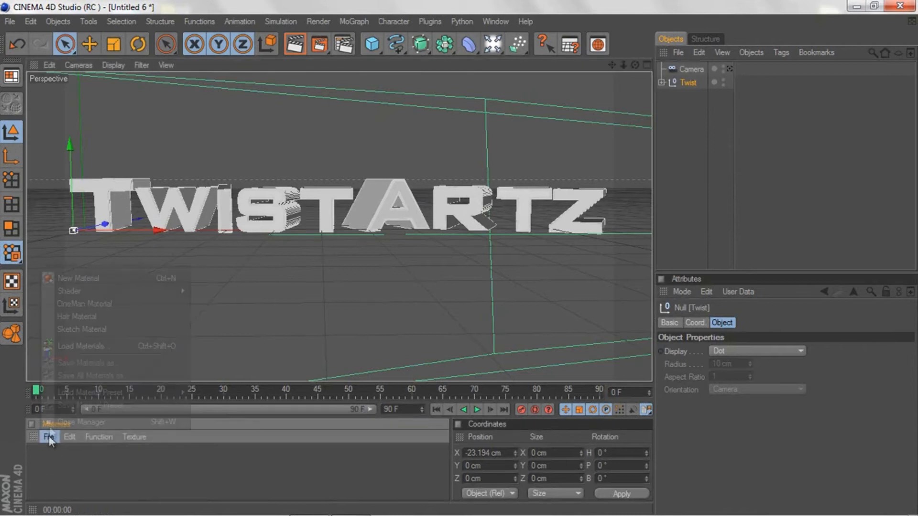
{"action": "left_click", "coordinate": [67, 277]}
{"action": "double_click", "coordinate": [70, 451]}
{"action": "left_click", "coordinate": [60, 457]}
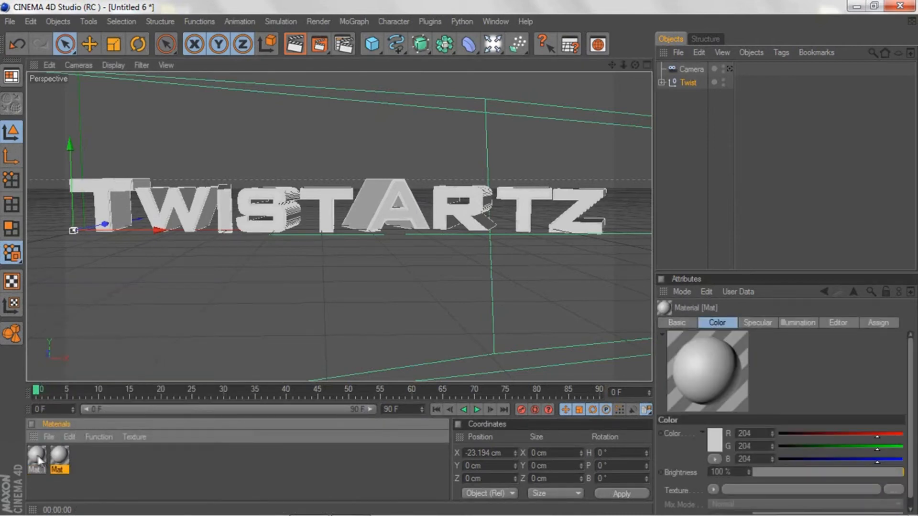
{"action": "key", "text": "Delete"}
Step: Set Mat.1's colour to blue (R 28, G 160, B 216) and enable its Reflection channel
{"action": "double_click", "coordinate": [37, 454]}
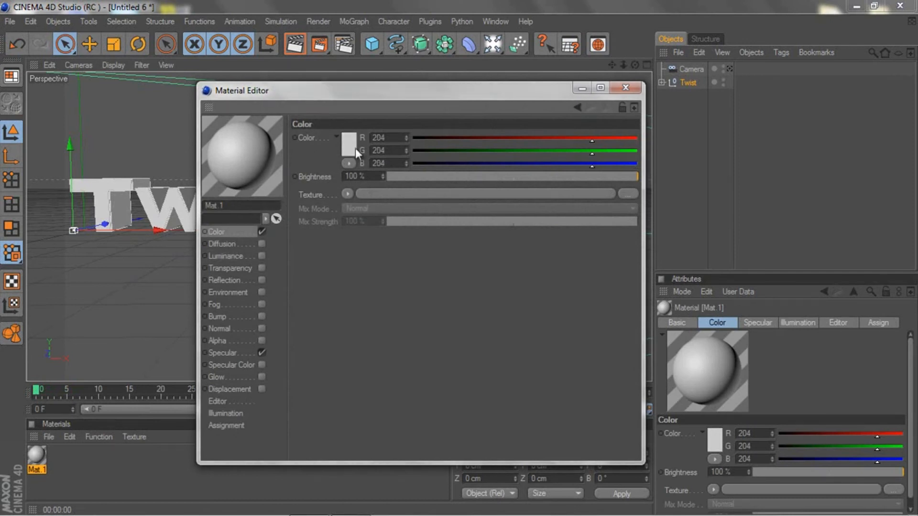
{"action": "left_click", "coordinate": [352, 146]}
{"action": "left_click_drag", "start_coordinate": [362, 113], "coordinate": [354, 118]}
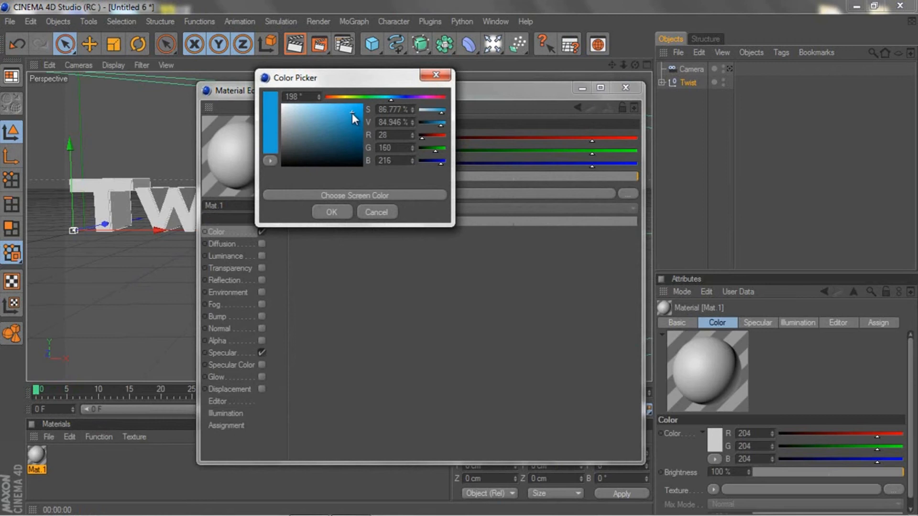
{"action": "left_click", "coordinate": [328, 211]}
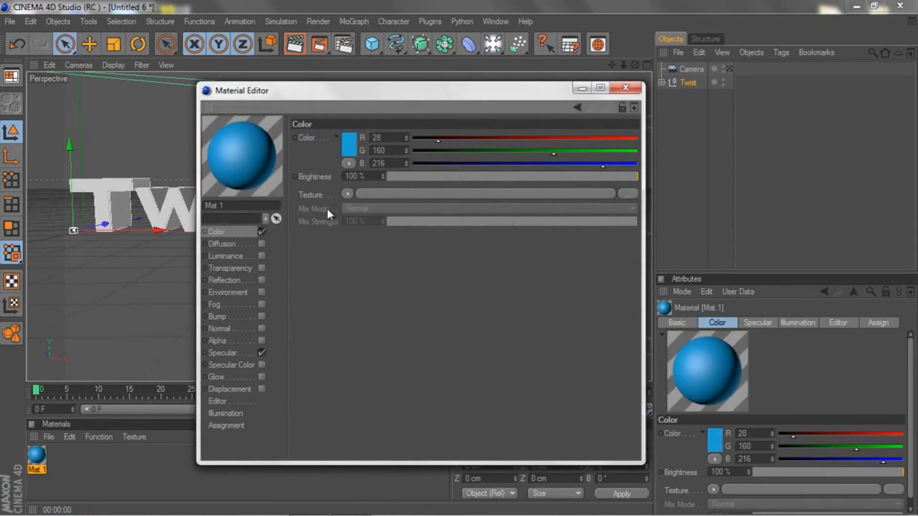
{"action": "left_click", "coordinate": [262, 281]}
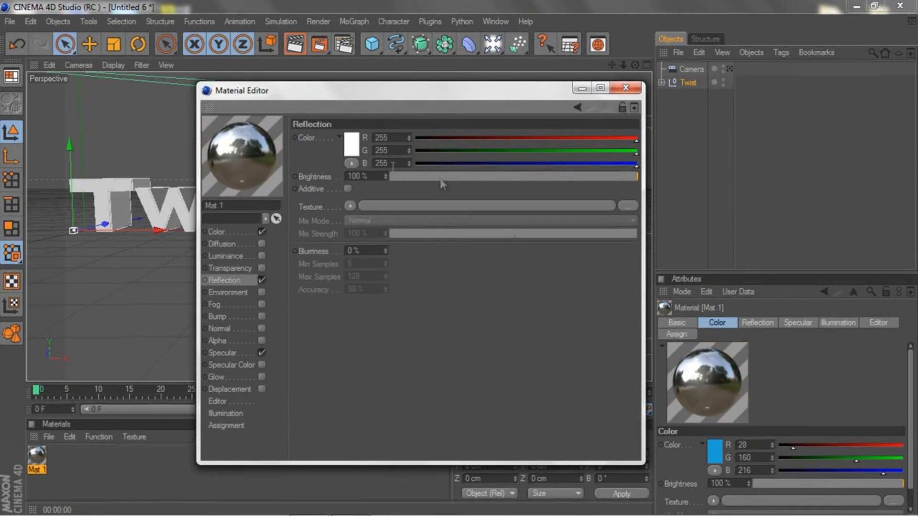
Step: Try pure red (255, 0, 0) as the reflection colour and return it to white
{"action": "left_click", "coordinate": [352, 143]}
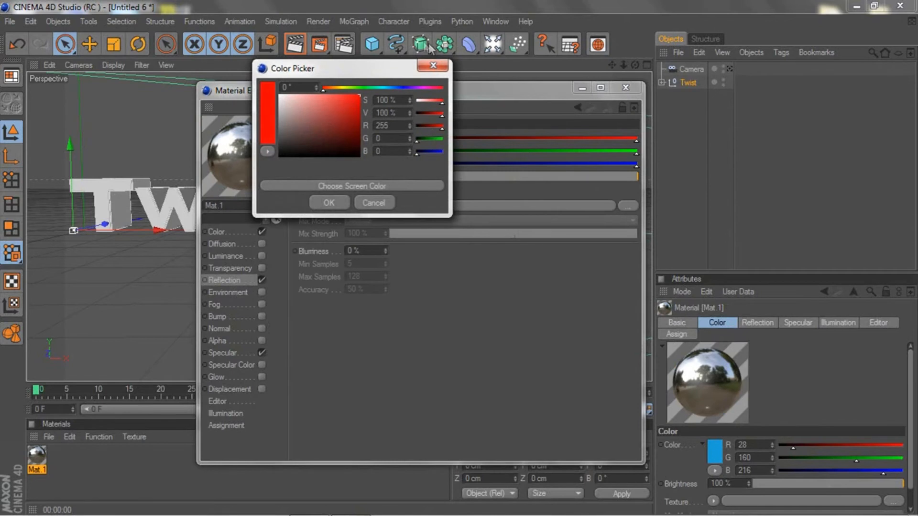
{"action": "left_click", "coordinate": [329, 202]}
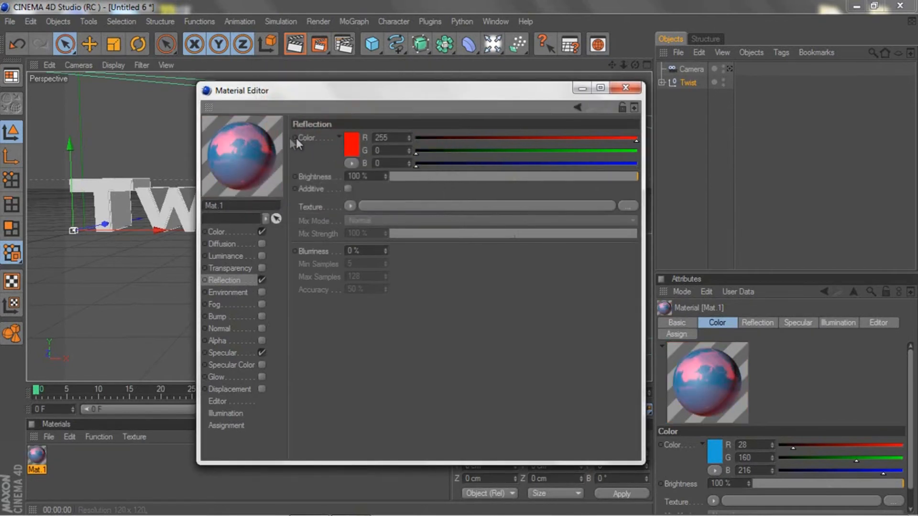
{"action": "left_click", "coordinate": [352, 147]}
{"action": "left_click_drag", "start_coordinate": [335, 131], "coordinate": [238, 58]}
{"action": "left_click", "coordinate": [319, 202]}
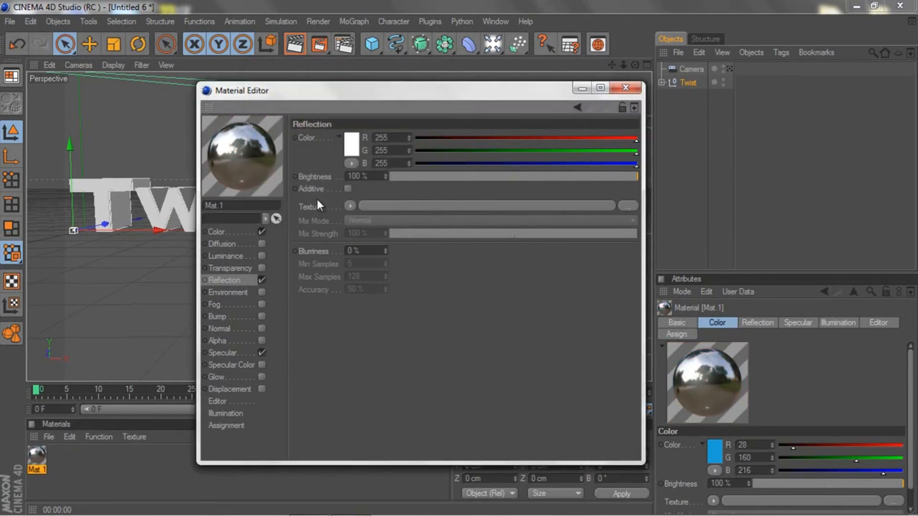
Step: Set the reflection brightness to 70%, add a Fresnel texture and set its mix strength to 70%
{"action": "left_click_drag", "start_coordinate": [617, 177], "coordinate": [561, 182]}
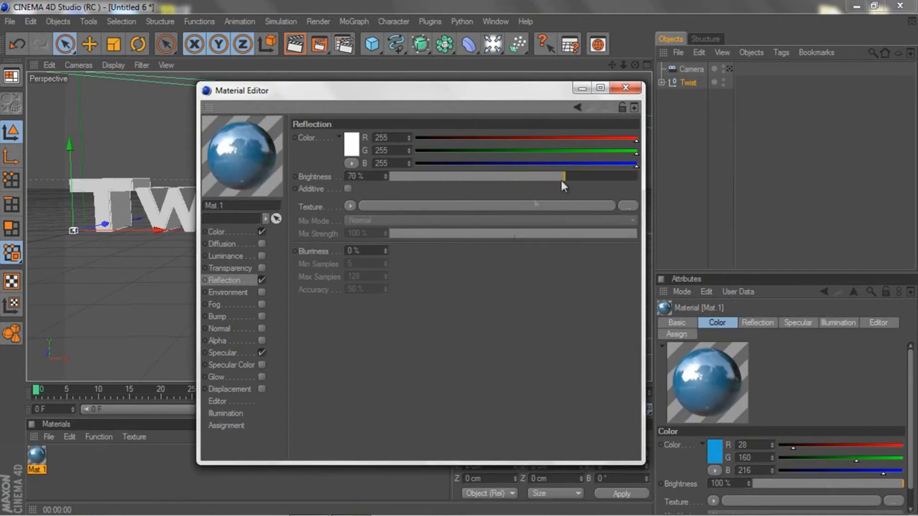
{"action": "left_click", "coordinate": [351, 207]}
{"action": "left_click", "coordinate": [373, 325]}
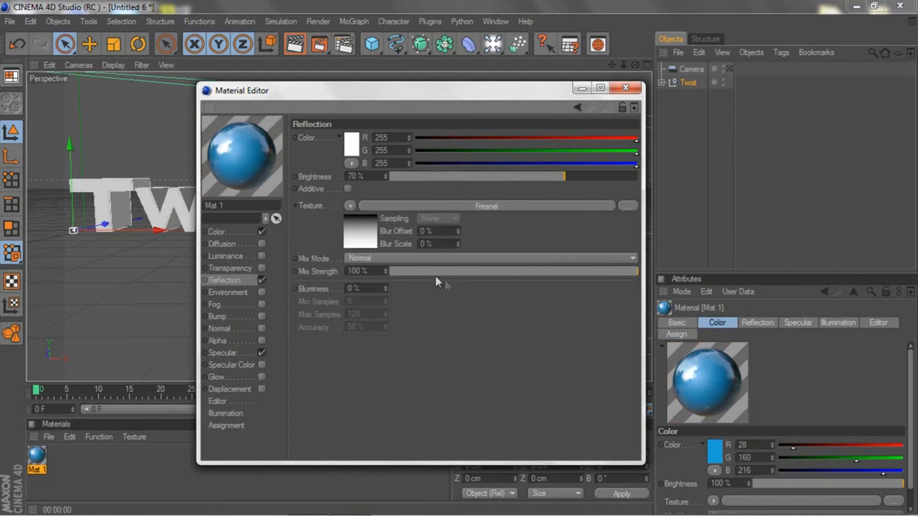
{"action": "left_click_drag", "start_coordinate": [567, 272], "coordinate": [565, 272]}
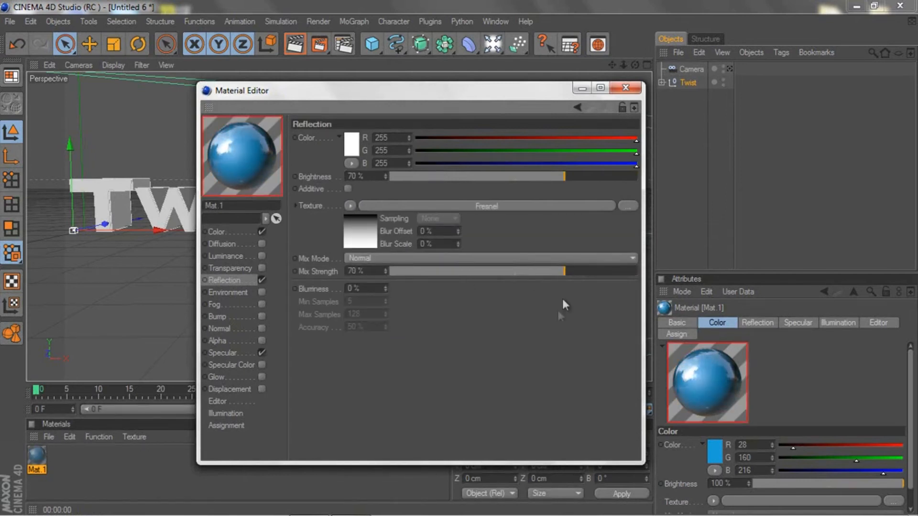
Step: Set the blue material's specular width to 5% and height to 80%, and close the Material Editor
{"action": "left_click", "coordinate": [224, 354]}
{"action": "double_click", "coordinate": [354, 194]}
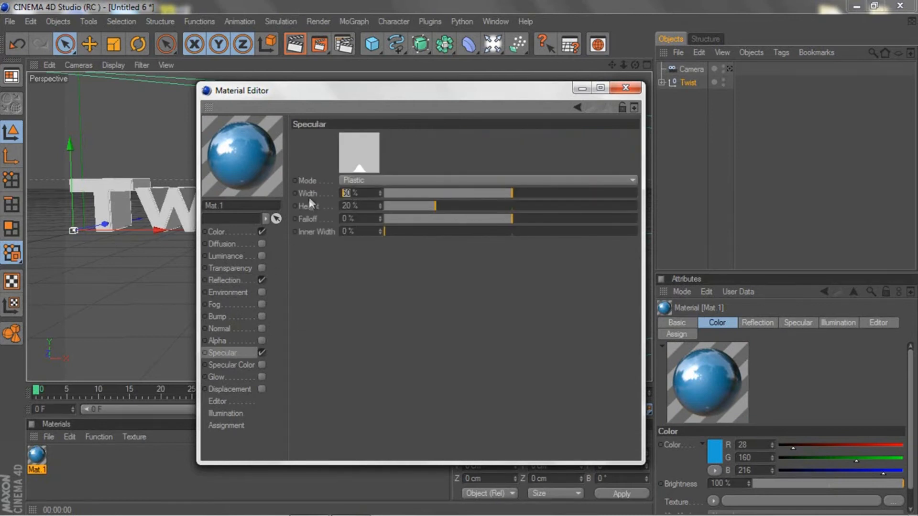
{"action": "key", "text": "Return"}
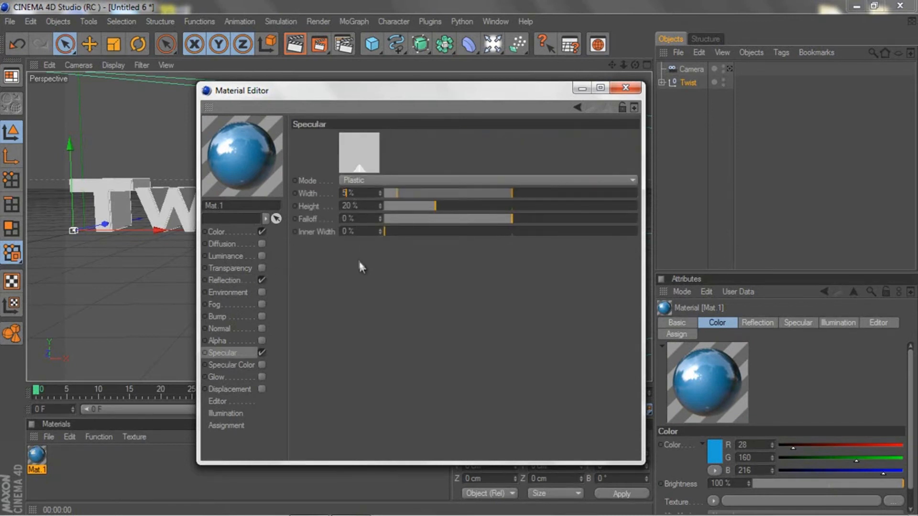
{"action": "type", "text": "80"}
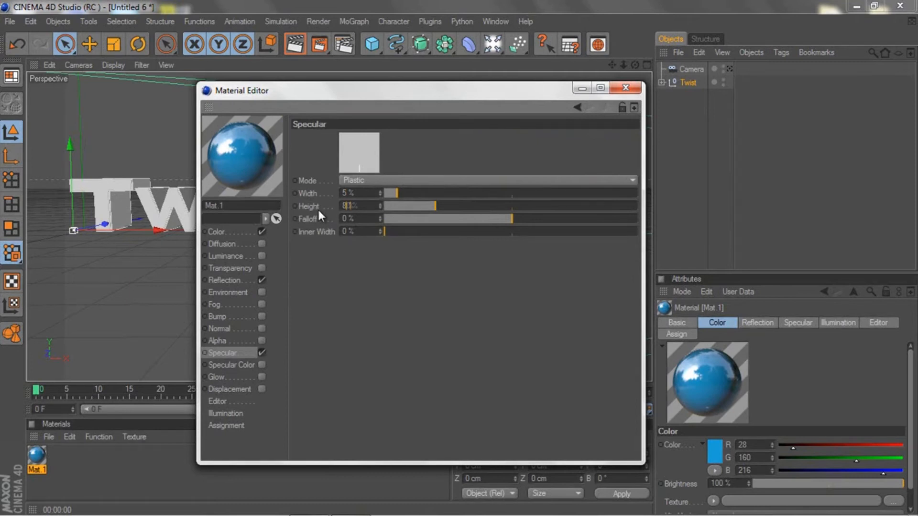
{"action": "key", "text": "Return"}
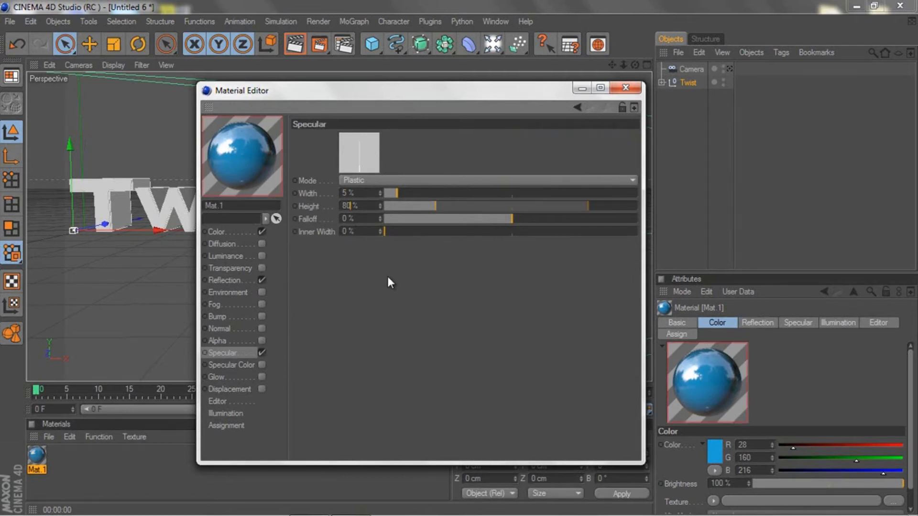
{"action": "left_click", "coordinate": [625, 87]}
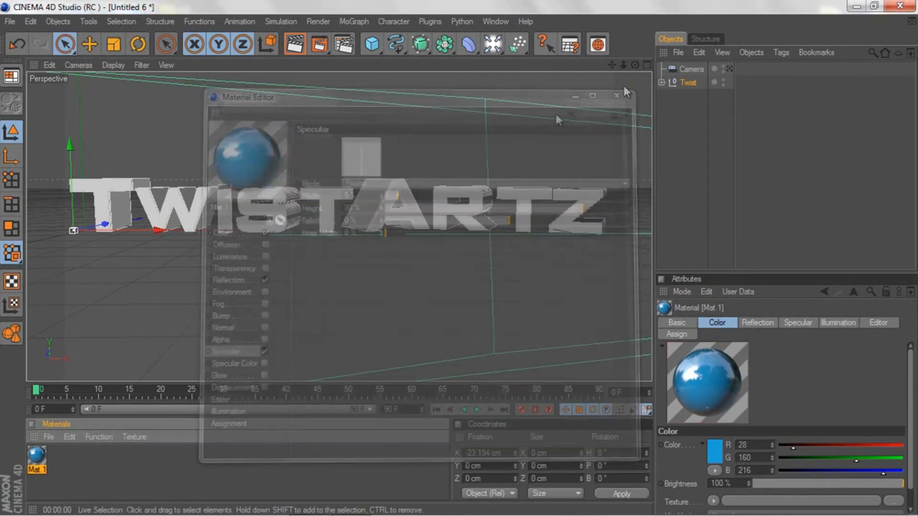
Step: Duplicate the blue material and change the copy's colour to near-white (R 233, G 233, B 233)
{"action": "double_click", "coordinate": [56, 452]}
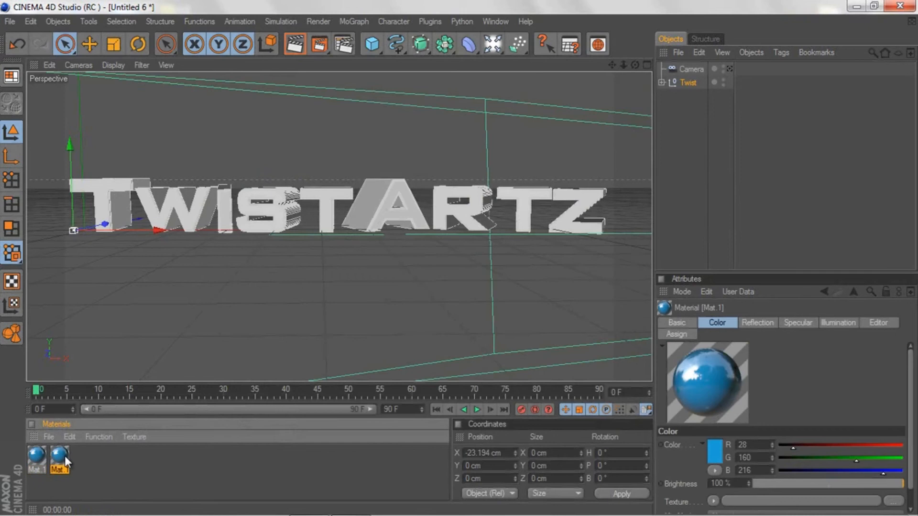
{"action": "double_click", "coordinate": [61, 455]}
{"action": "left_click", "coordinate": [218, 232]}
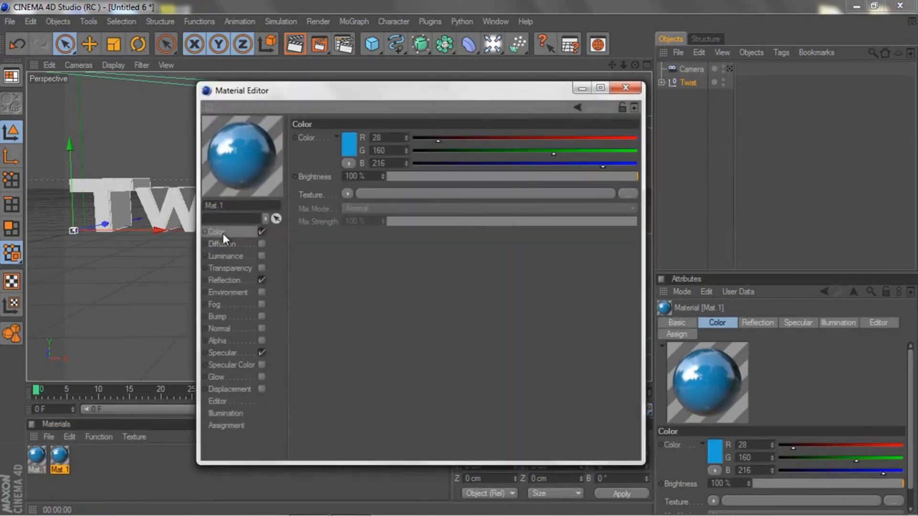
{"action": "left_click", "coordinate": [354, 153]}
{"action": "left_click_drag", "start_coordinate": [285, 125], "coordinate": [267, 111]}
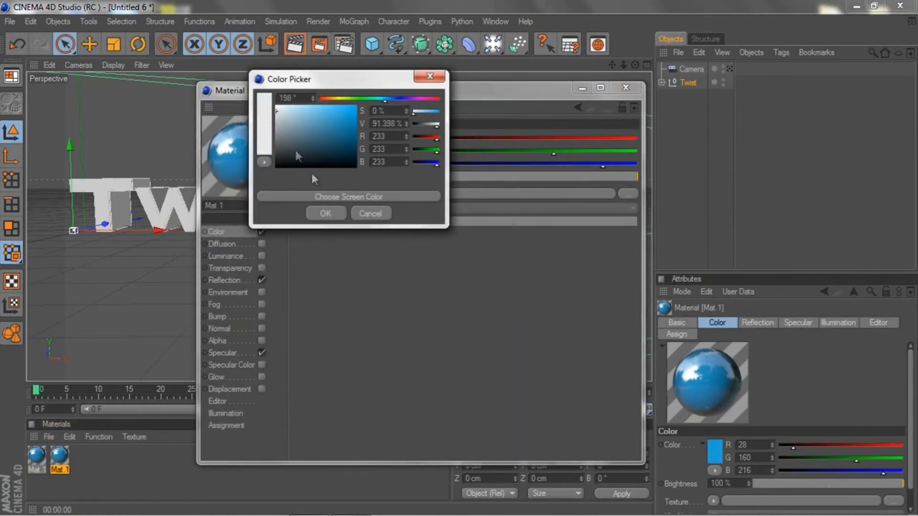
{"action": "left_click", "coordinate": [325, 214]}
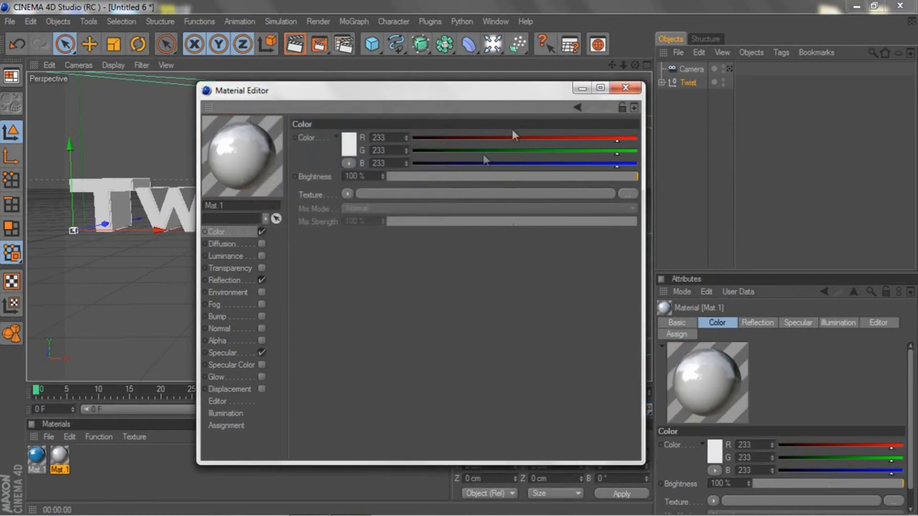
{"action": "left_click", "coordinate": [620, 90]}
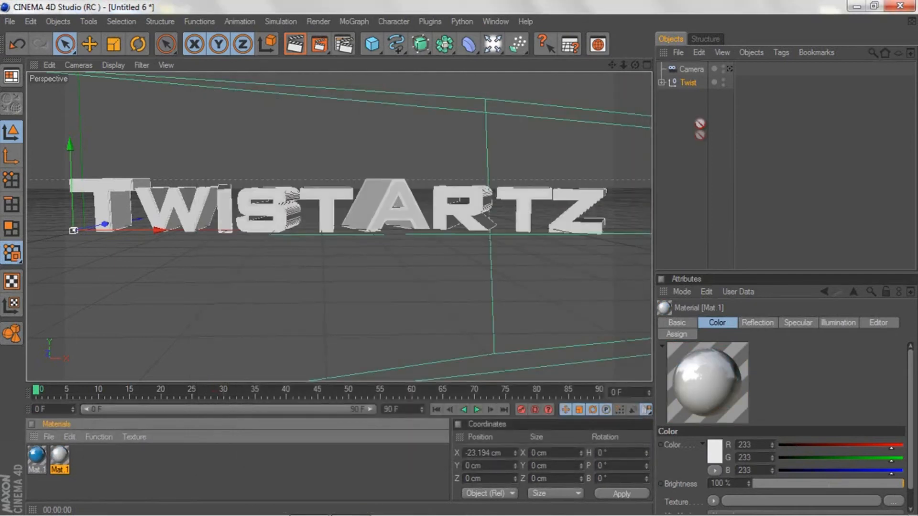
Step: Apply the white material to the Twist object, followed by the blue material
{"action": "left_click_drag", "start_coordinate": [686, 84], "coordinate": [684, 79]}
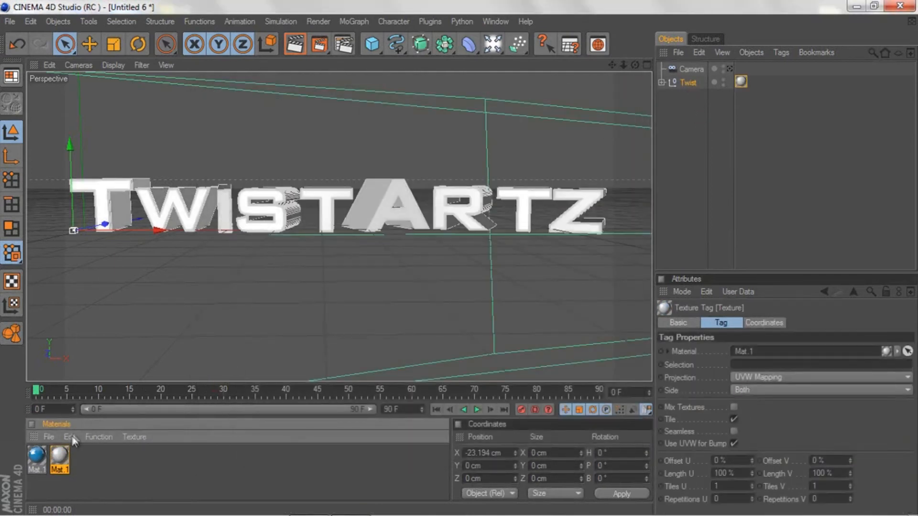
{"action": "left_click", "coordinate": [32, 466]}
{"action": "left_click_drag", "start_coordinate": [31, 466], "coordinate": [688, 77]}
Step: Limit the blue material to the C1 selection and render a preview of the view
{"action": "left_click", "coordinate": [741, 364]}
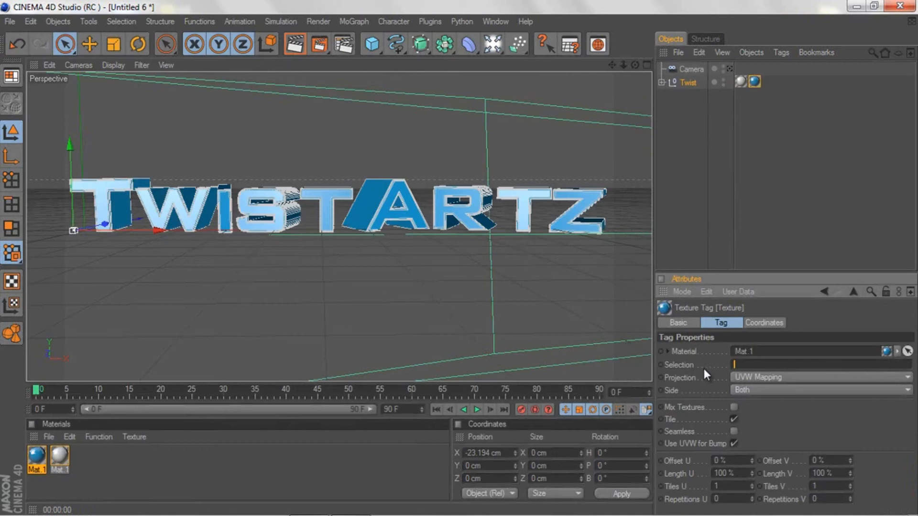
{"action": "type", "text": "C1"}
{"action": "left_click", "coordinate": [569, 315]}
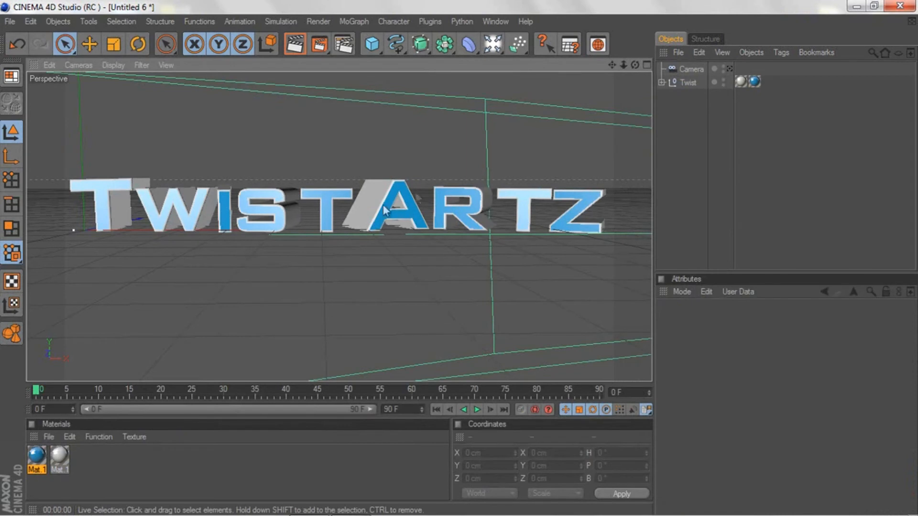
{"action": "left_click", "coordinate": [294, 44]}
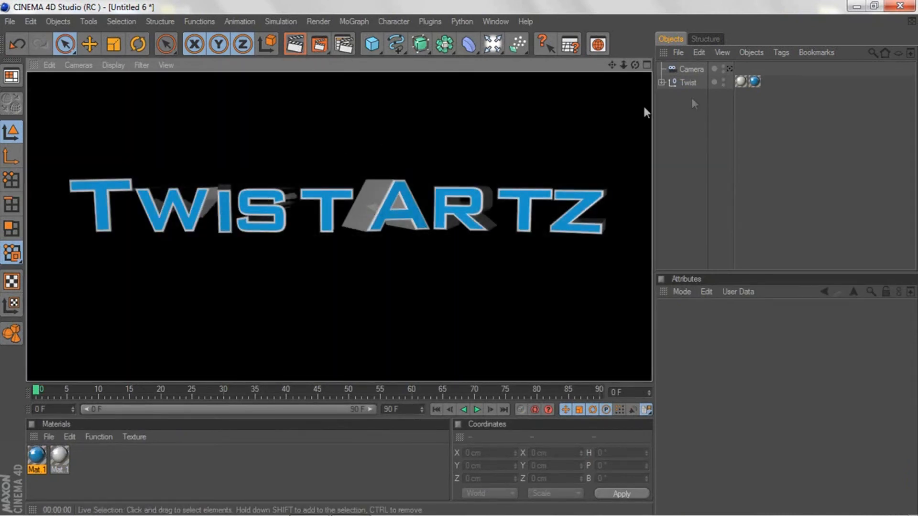
Step: Reorder Twist's texture tags so blue comes before white, limit the white one to selection C1, and render a preview
{"action": "left_click", "coordinate": [741, 82]}
{"action": "mouse_move", "coordinate": [751, 81]}
{"action": "left_mouse_down"}
{"action": "mouse_move", "coordinate": [732, 374]}
{"action": "mouse_move", "coordinate": [784, 115]}
{"action": "mouse_move", "coordinate": [741, 83]}
{"action": "left_mouse_up"}
{"action": "left_click", "coordinate": [754, 81]}
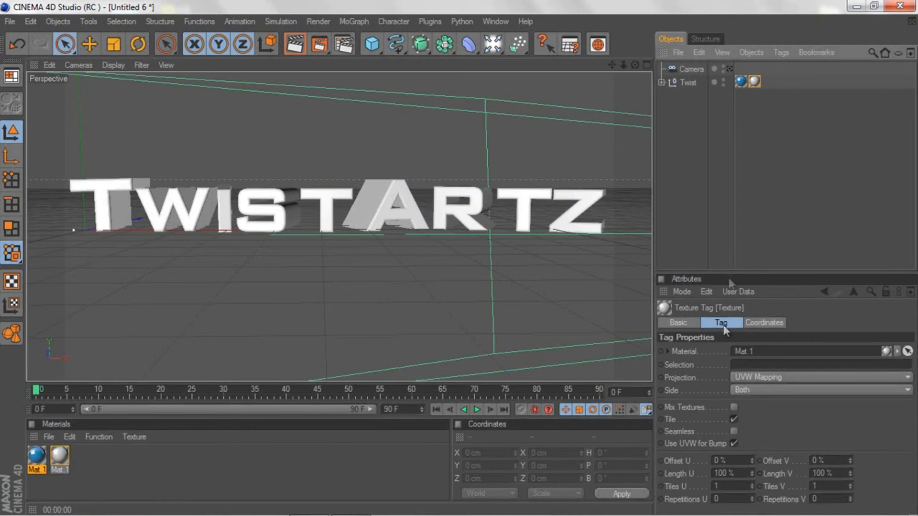
{"action": "left_click", "coordinate": [751, 363]}
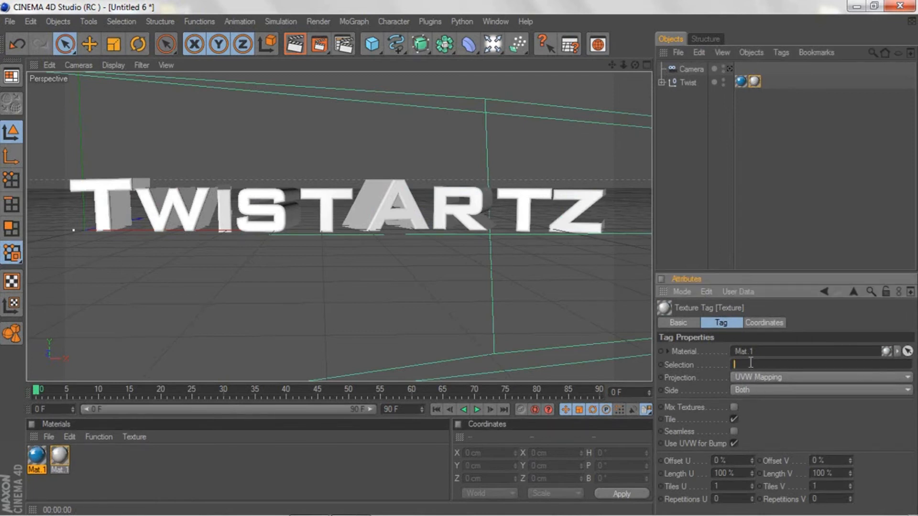
{"action": "type", "text": "C1"}
{"action": "left_click", "coordinate": [559, 320]}
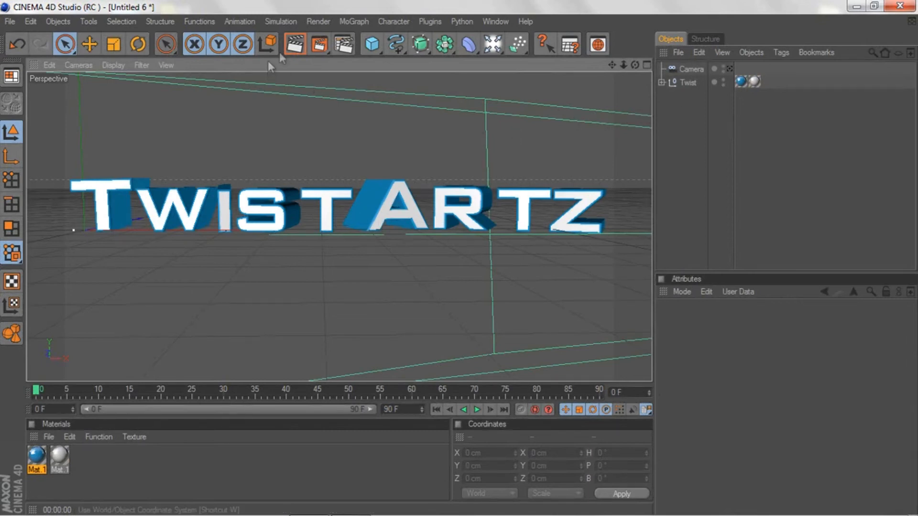
{"action": "left_click", "coordinate": [292, 46]}
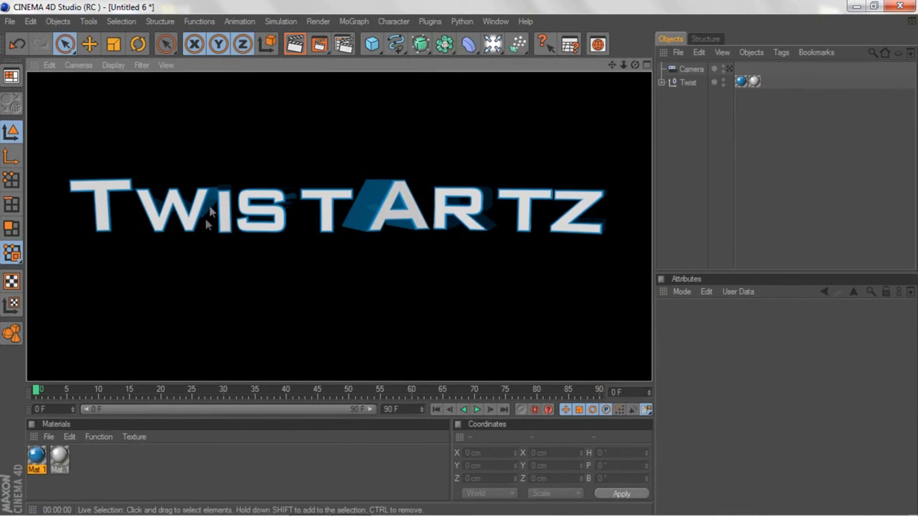
Step: Rotate the letter i in the Twist group to a heading of about 5.5° and render a preview of the view
{"action": "left_click", "coordinate": [662, 82]}
{"action": "left_click", "coordinate": [669, 95]}
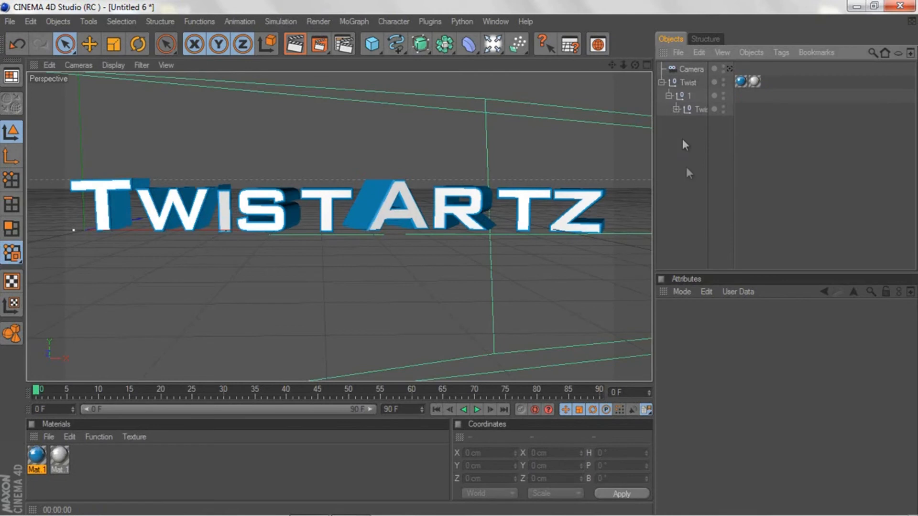
{"action": "left_click", "coordinate": [676, 109]}
{"action": "left_click", "coordinate": [698, 150]}
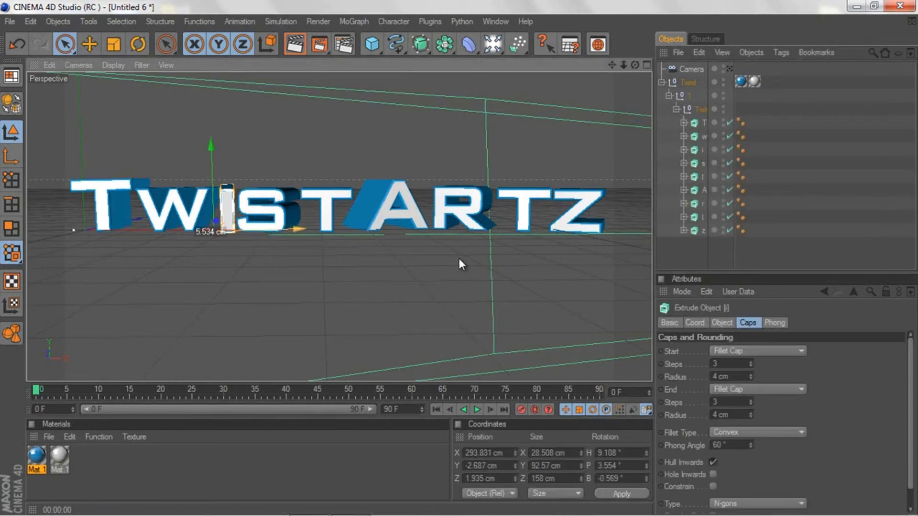
{"action": "left_click", "coordinate": [137, 44]}
{"action": "left_click_drag", "start_coordinate": [234, 232], "coordinate": [228, 238]}
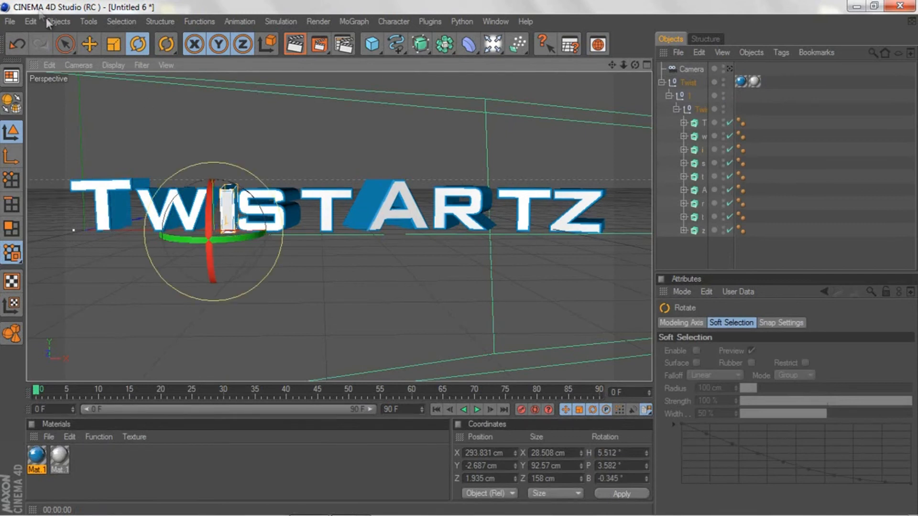
{"action": "left_click", "coordinate": [65, 44]}
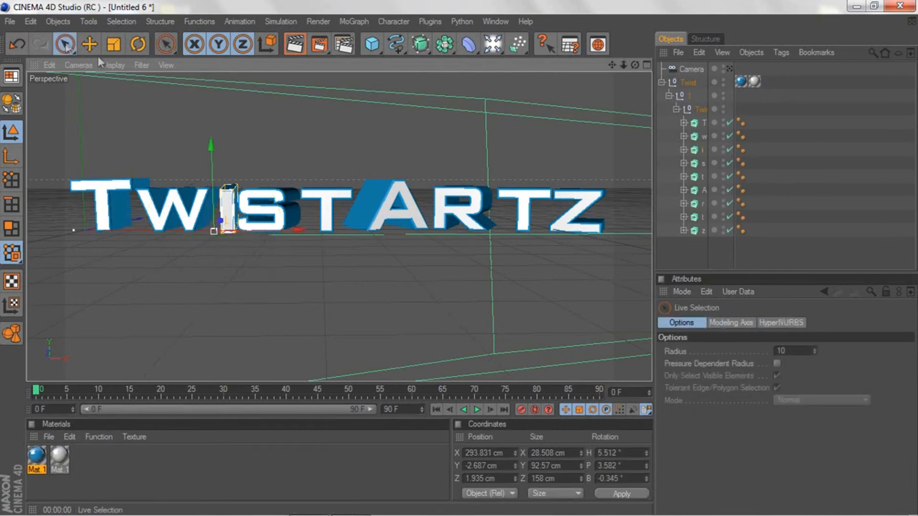
{"action": "left_click", "coordinate": [295, 44]}
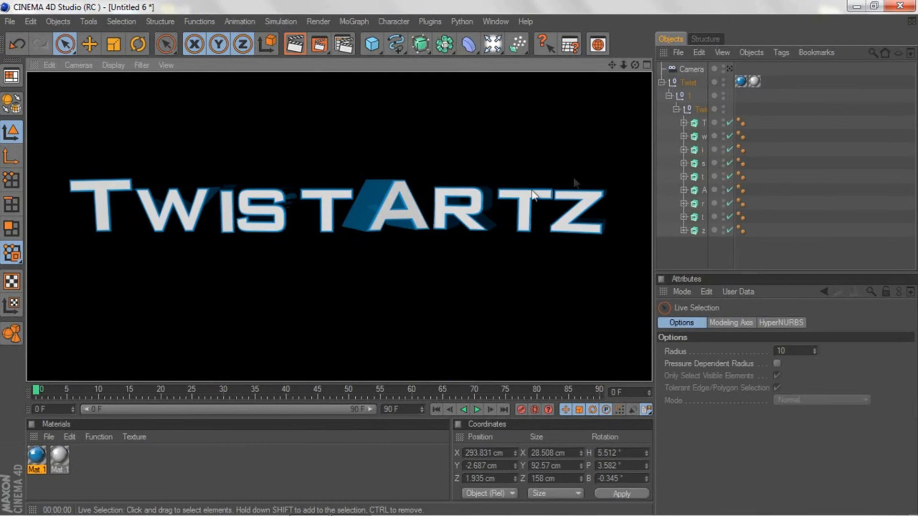
Step: Rotate the letter w to a heading of about 4.9° and shift it along its X axis to about X 133.5 cm
{"action": "left_click", "coordinate": [706, 137]}
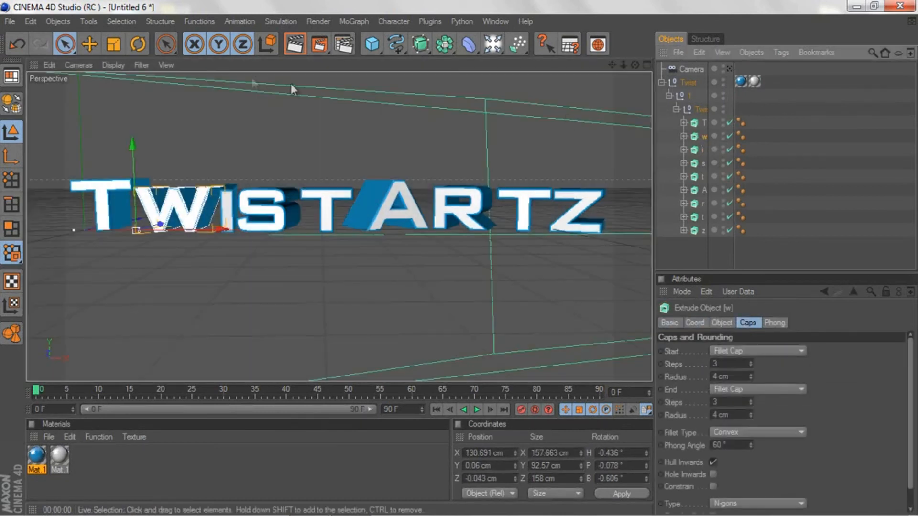
{"action": "left_click", "coordinate": [138, 44]}
{"action": "left_click_drag", "start_coordinate": [141, 234], "coordinate": [154, 237]}
{"action": "left_click", "coordinate": [66, 44]}
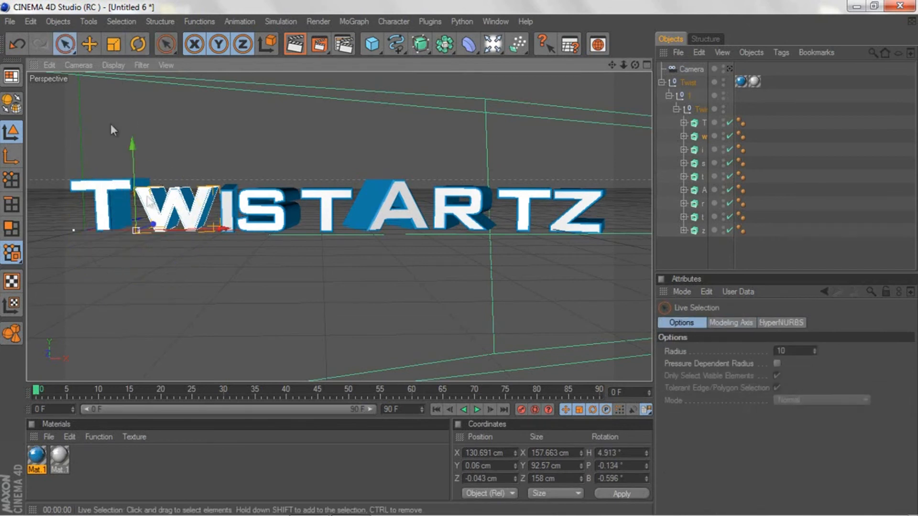
{"action": "left_click_drag", "start_coordinate": [159, 231], "coordinate": [162, 232]}
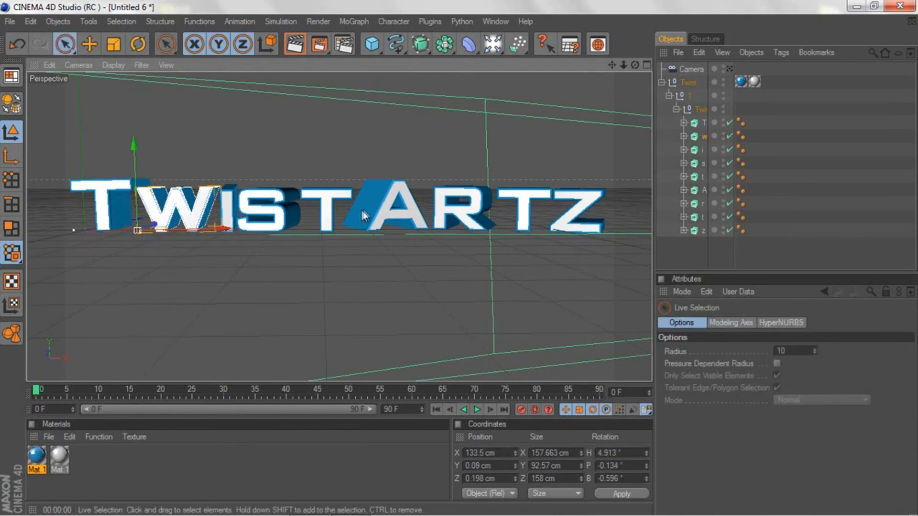
{"action": "left_click", "coordinate": [241, 284]}
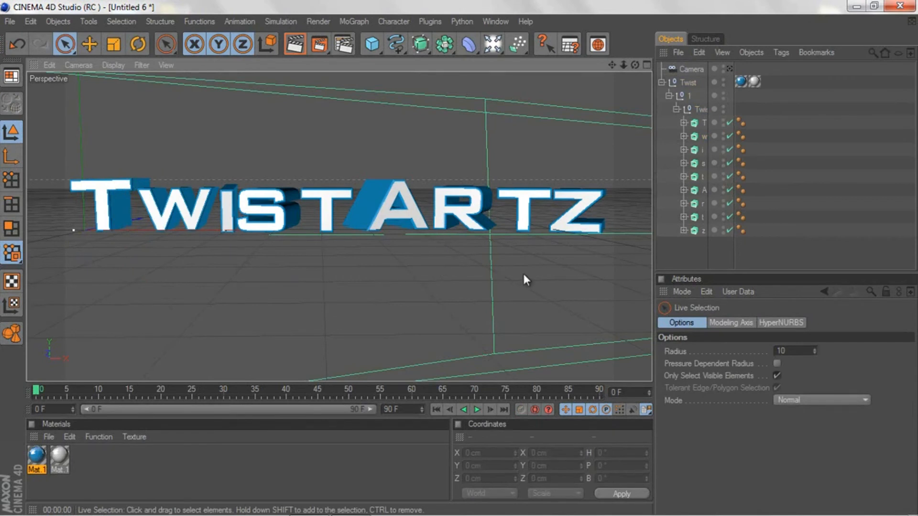
{"action": "left_click", "coordinate": [677, 109]}
{"action": "left_click", "coordinate": [669, 96]}
{"action": "left_click", "coordinate": [662, 82]}
{"action": "left_click", "coordinate": [135, 462]}
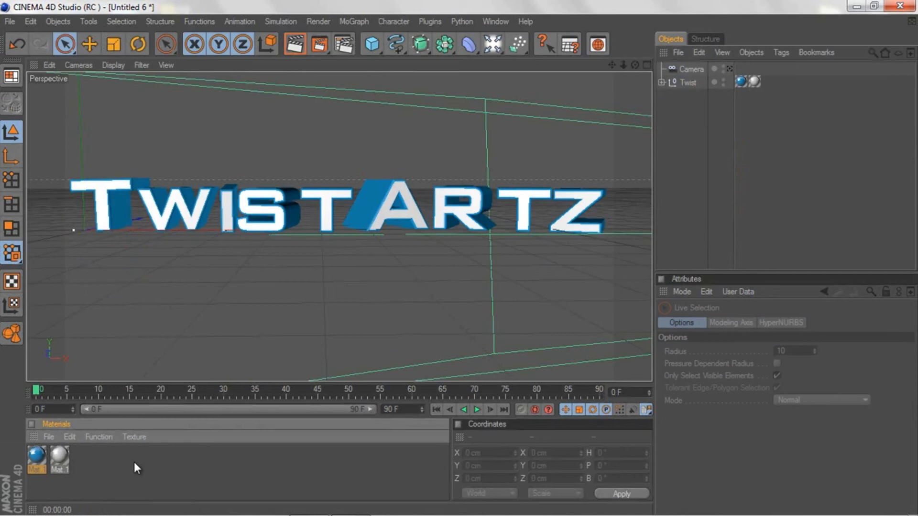
{"action": "left_click", "coordinate": [493, 44]}
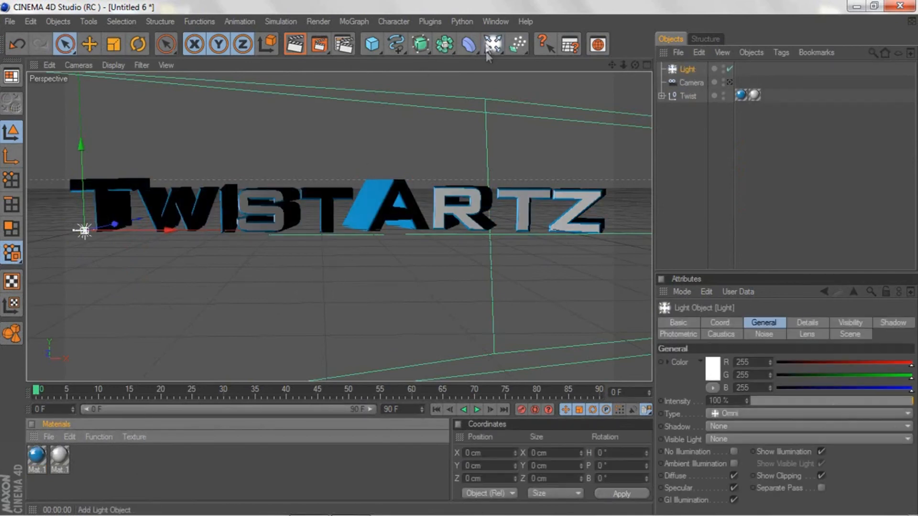
{"action": "mouse_move", "coordinate": [107, 241]}
{"action": "left_mouse_down"}
{"action": "mouse_move", "coordinate": [460, 261]}
{"action": "mouse_move", "coordinate": [113, 241]}
{"action": "left_mouse_up"}
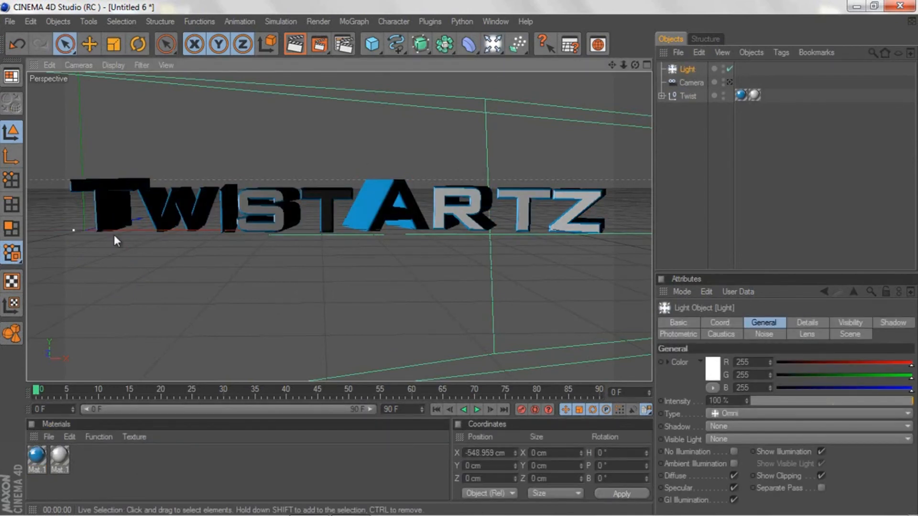
{"action": "key", "text": "ctrl+z"}
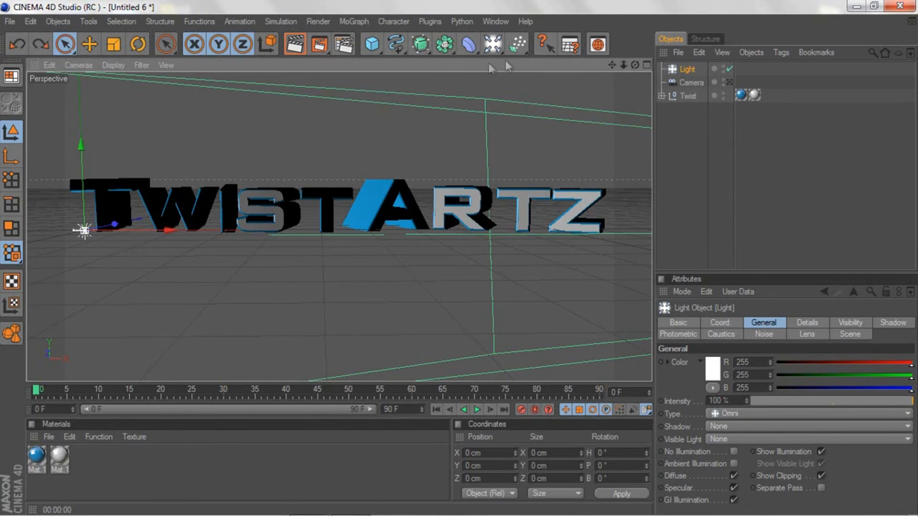
{"action": "key", "text": "Delete"}
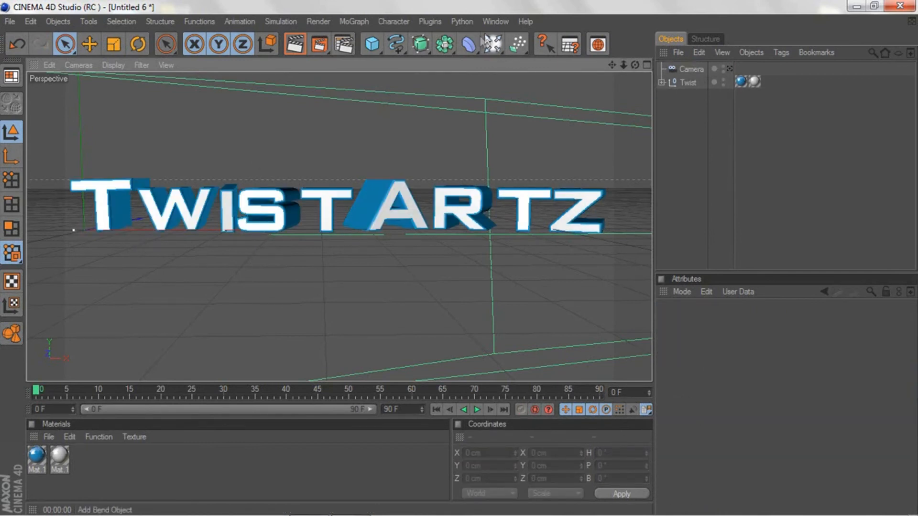
Step: Add a light and place it in front of the text at about X 515, Y 27, Z -571 cm
{"action": "left_click", "coordinate": [488, 45]}
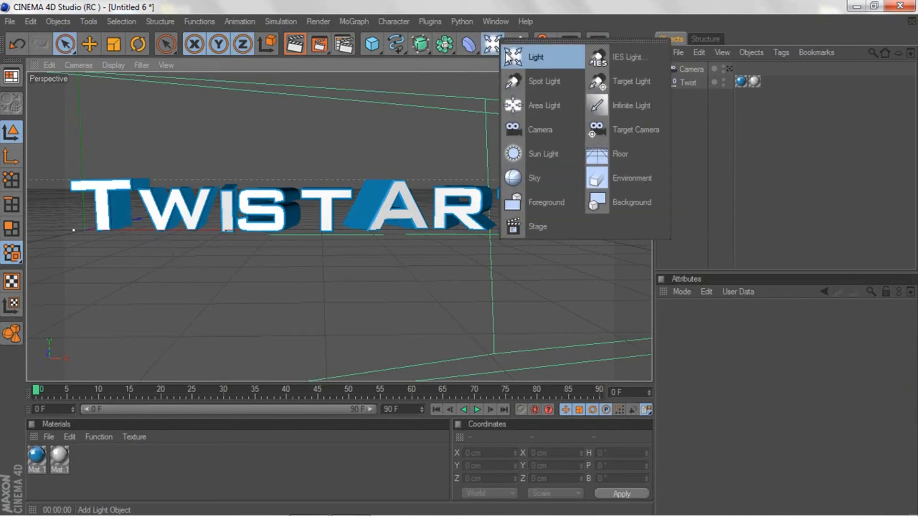
{"action": "left_click", "coordinate": [508, 56]}
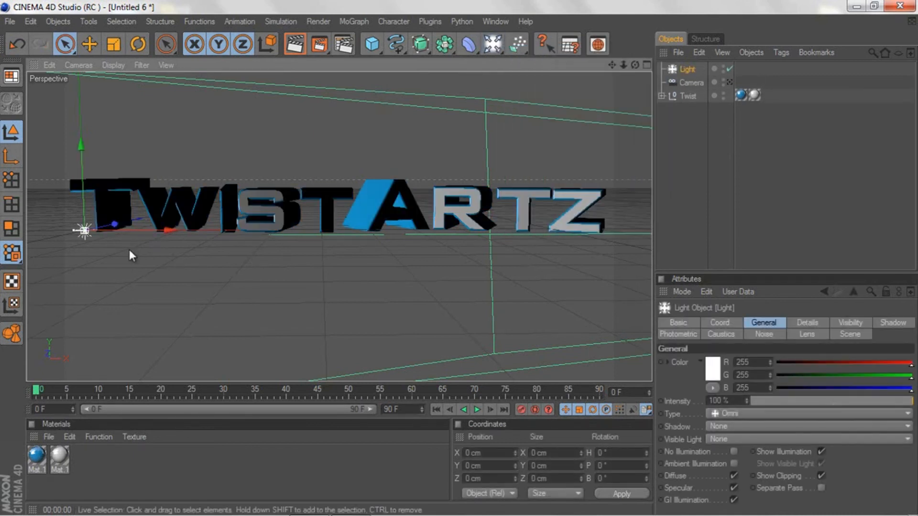
{"action": "left_click_drag", "start_coordinate": [194, 230], "coordinate": [306, 230]}
{"action": "left_click_drag", "start_coordinate": [233, 224], "coordinate": [151, 266]}
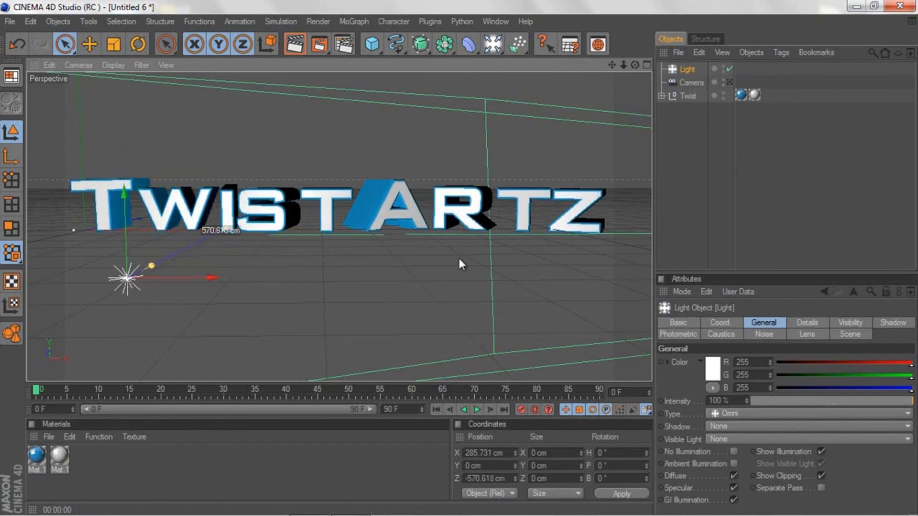
{"action": "left_click_drag", "start_coordinate": [213, 277], "coordinate": [422, 277]}
{"action": "left_click_drag", "start_coordinate": [338, 238], "coordinate": [337, 213]}
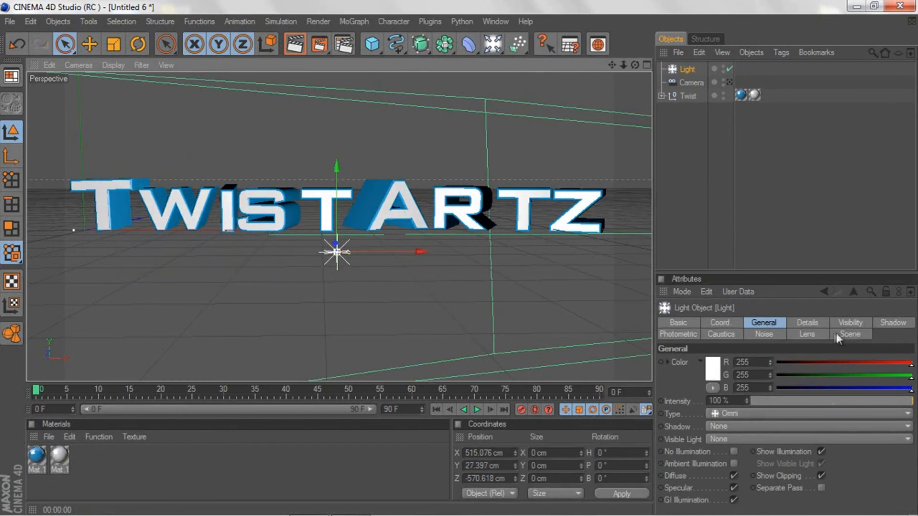
Step: Change the light's type to Spot and widen its cone across most of the text
{"action": "left_click", "coordinate": [800, 337]}
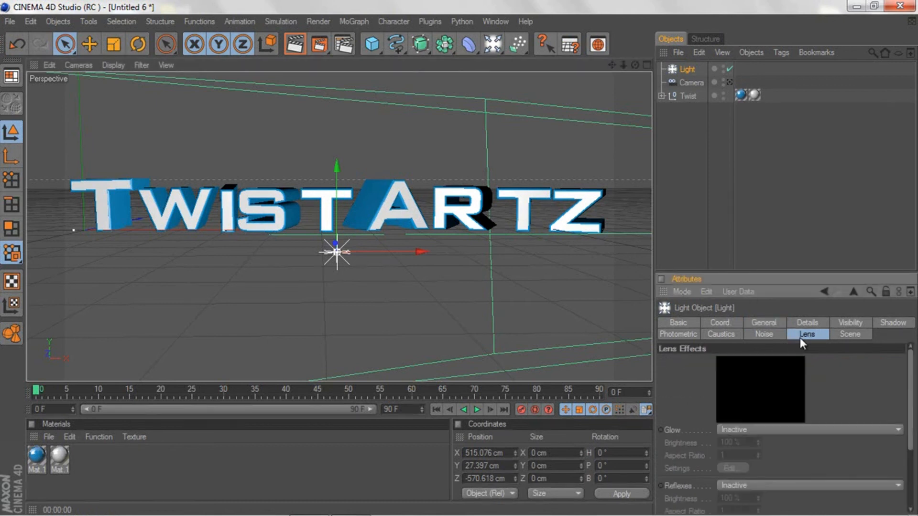
{"action": "left_click", "coordinate": [758, 321]}
{"action": "left_click", "coordinate": [726, 414]}
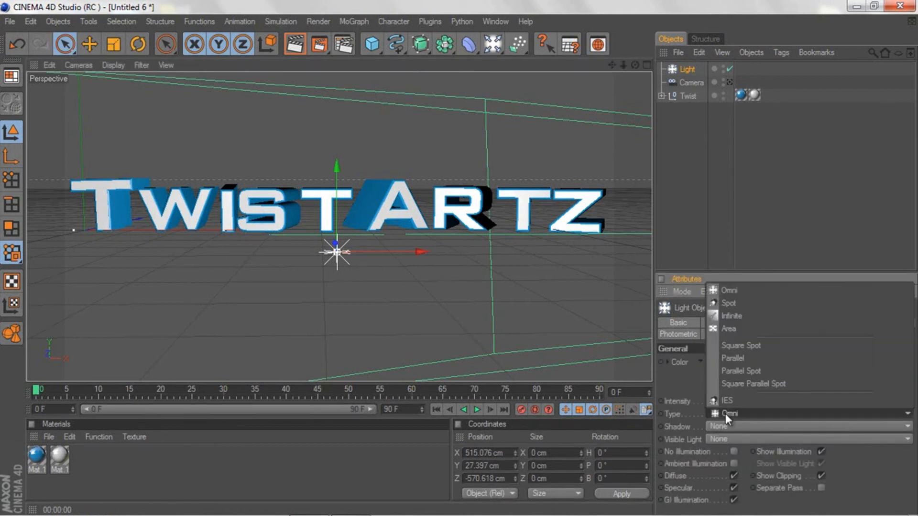
{"action": "left_click", "coordinate": [725, 305]}
{"action": "left_click_drag", "start_coordinate": [394, 219], "coordinate": [460, 259]}
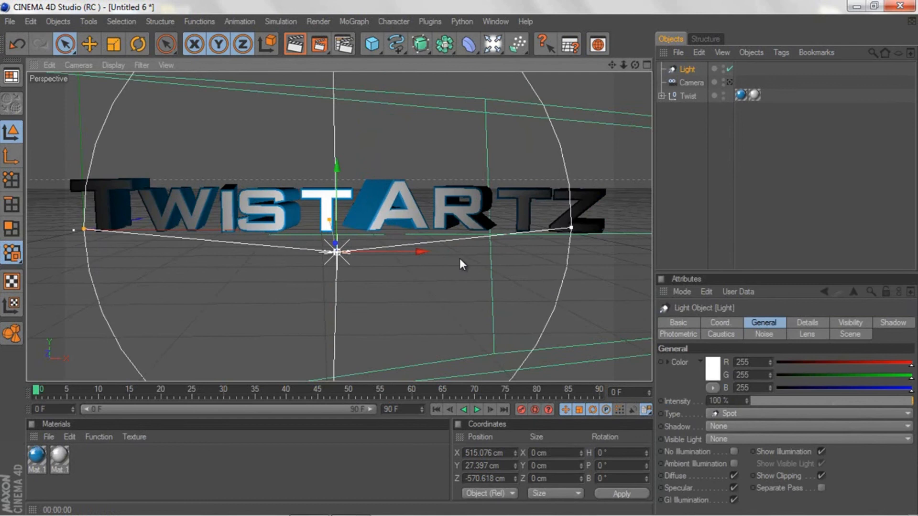
Step: Lower the spot light to about Y -56 cm, turn its heading to about 18.7°, and pull it back to about X 702, Z -1344 cm
{"action": "left_click_drag", "start_coordinate": [336, 239], "coordinate": [459, 245]}
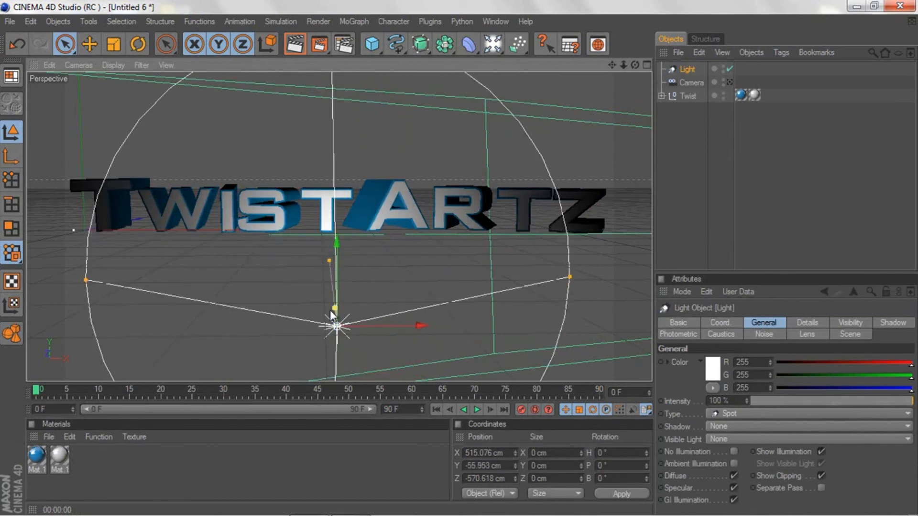
{"action": "left_click_drag", "start_coordinate": [331, 310], "coordinate": [477, 405]}
{"action": "left_click", "coordinate": [731, 82]}
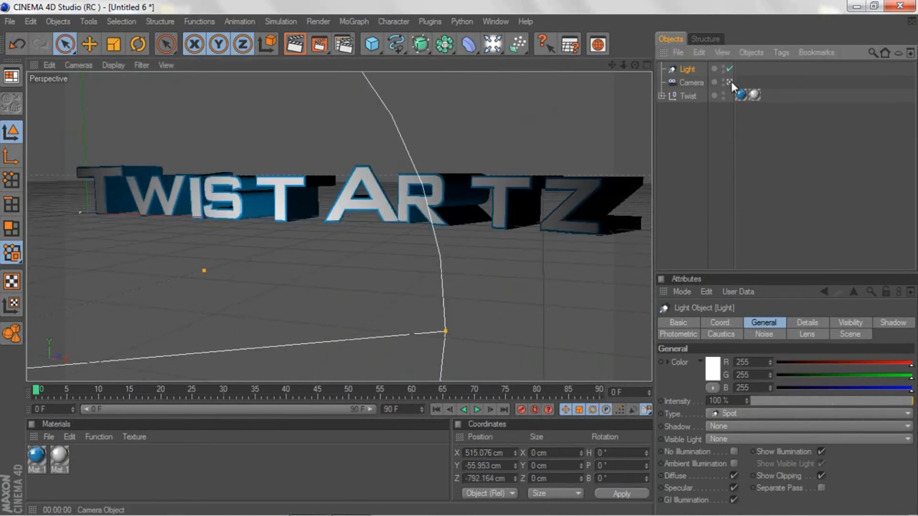
{"action": "left_click", "coordinate": [612, 66]}
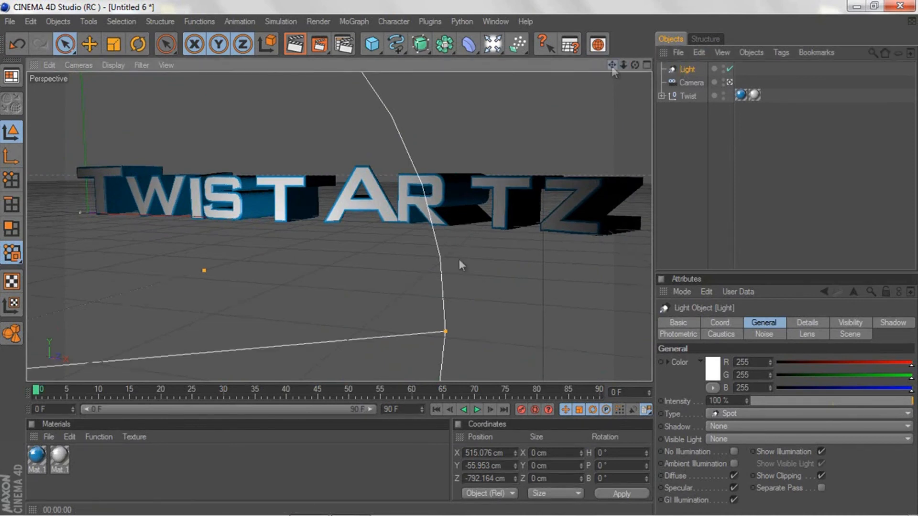
{"action": "left_click_drag", "start_coordinate": [612, 67], "coordinate": [459, 259]}
{"action": "left_click_drag", "start_coordinate": [624, 66], "coordinate": [458, 257]}
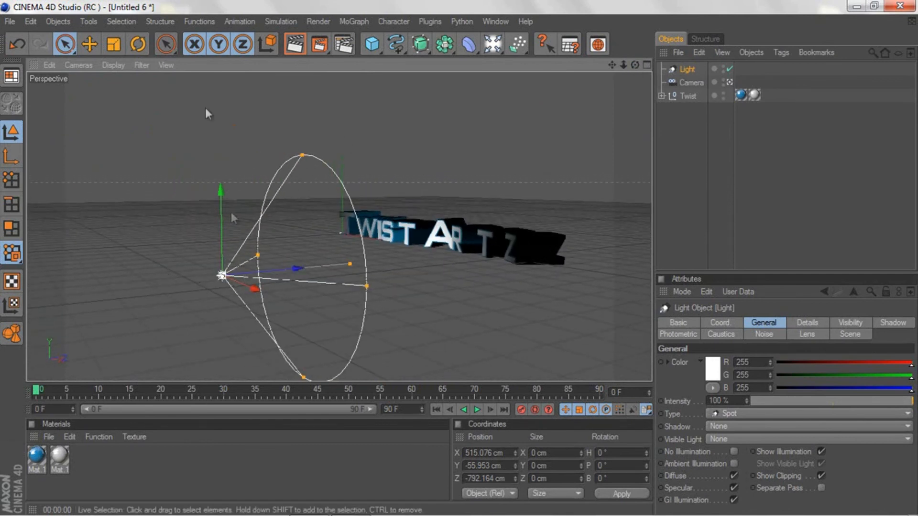
{"action": "left_click", "coordinate": [138, 43]}
{"action": "left_click_drag", "start_coordinate": [201, 284], "coordinate": [231, 285]}
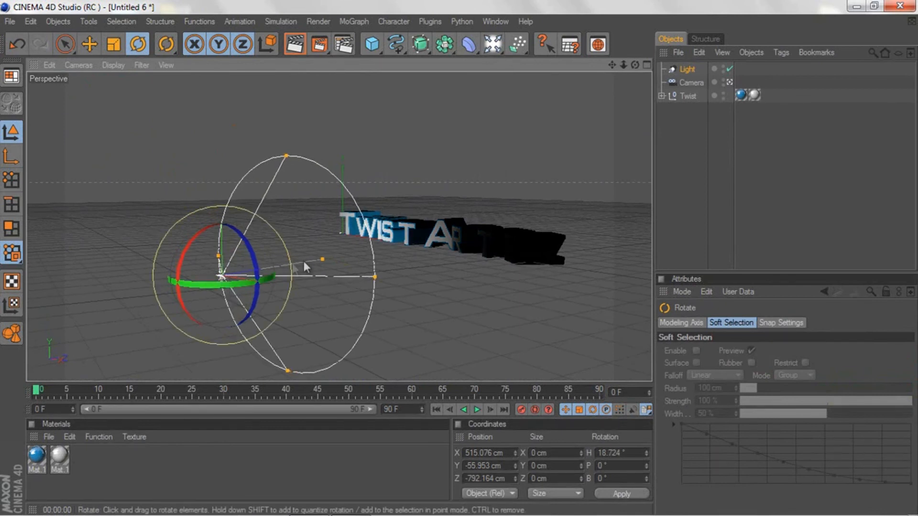
{"action": "left_click", "coordinate": [66, 44]}
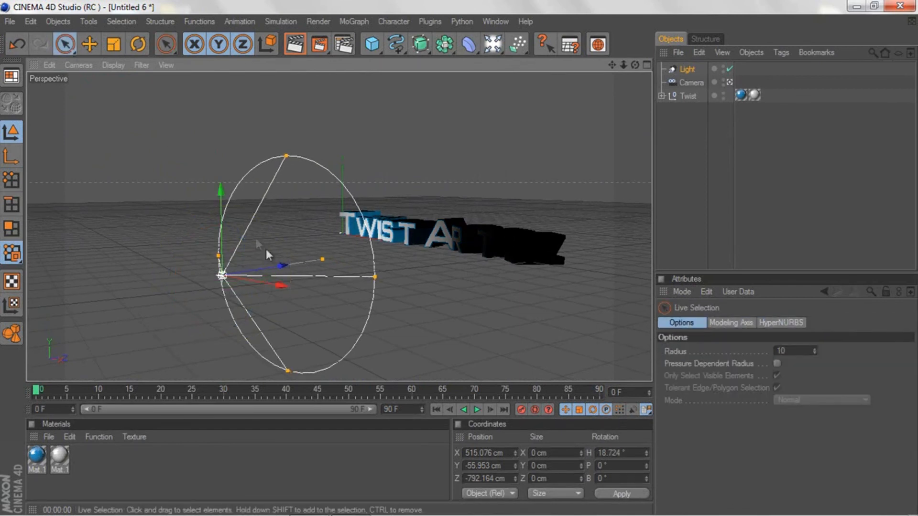
{"action": "left_click_drag", "start_coordinate": [269, 266], "coordinate": [458, 260]}
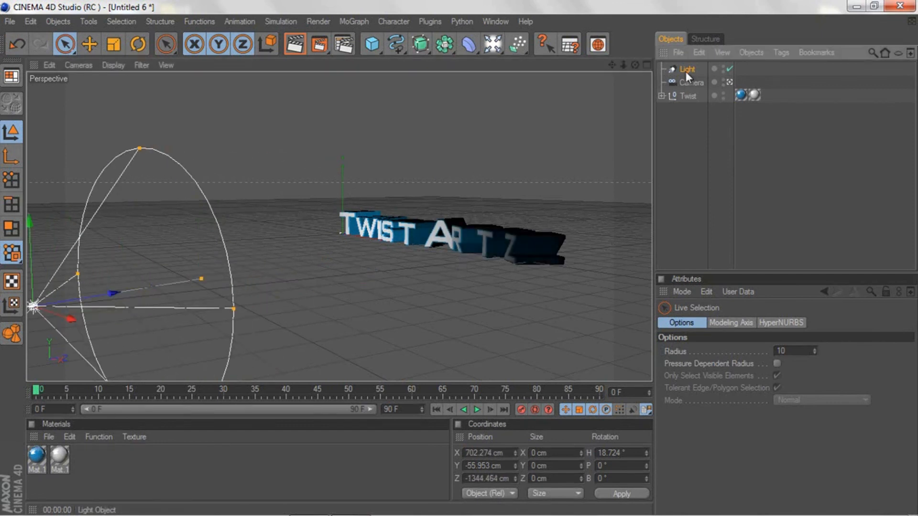
Step: Duplicate the spot light and move the copy sideways along its X axis to about X 1446, Z -1092 cm
{"action": "key", "text": "ctrl+c"}
{"action": "key", "text": "ctrl+v"}
{"action": "left_click_drag", "start_coordinate": [71, 319], "coordinate": [461, 258]}
Step: Turn the copied light's heading to about 27°, shift it to about X 1476, Z -1077 cm, and render a preview through the camera
{"action": "left_click", "coordinate": [138, 45]}
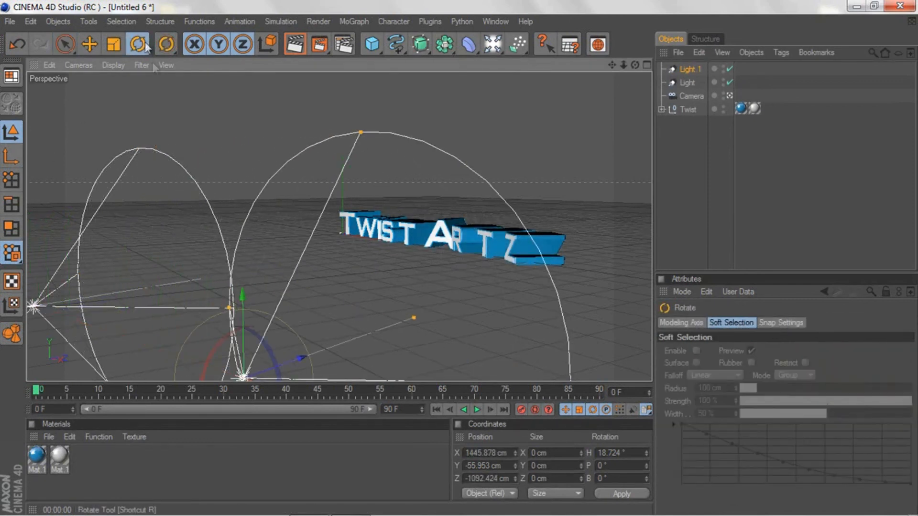
{"action": "left_click_drag", "start_coordinate": [624, 65], "coordinate": [431, 258]}
{"action": "left_click_drag", "start_coordinate": [294, 328], "coordinate": [304, 328]}
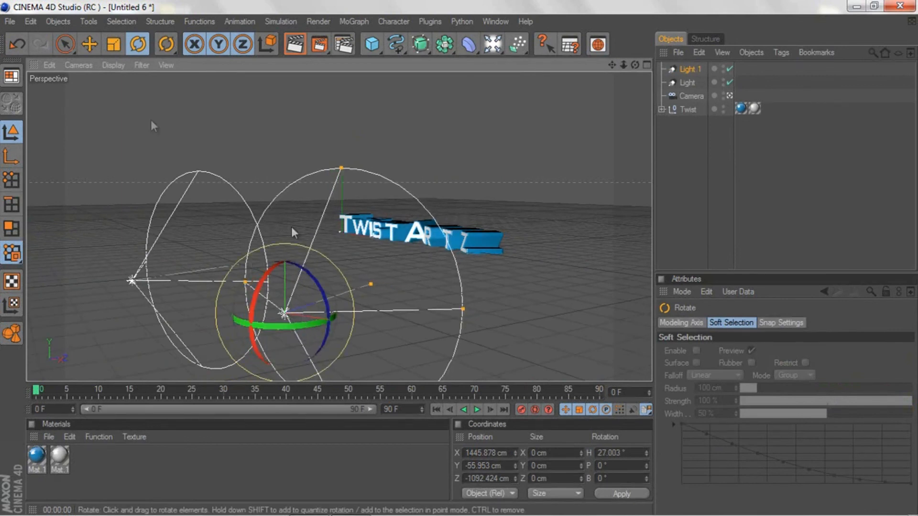
{"action": "left_click", "coordinate": [65, 44]}
{"action": "left_click_drag", "start_coordinate": [326, 321], "coordinate": [471, 261]}
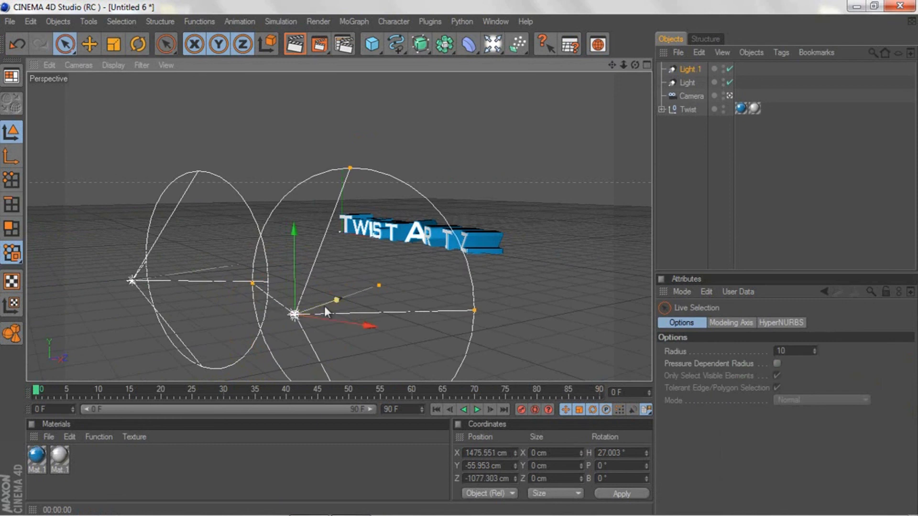
{"action": "left_click", "coordinate": [730, 95]}
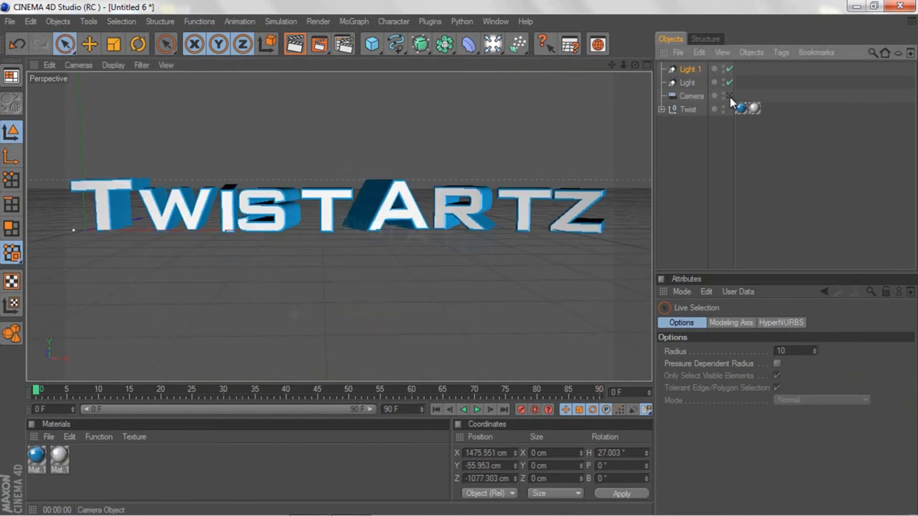
{"action": "left_click", "coordinate": [290, 46]}
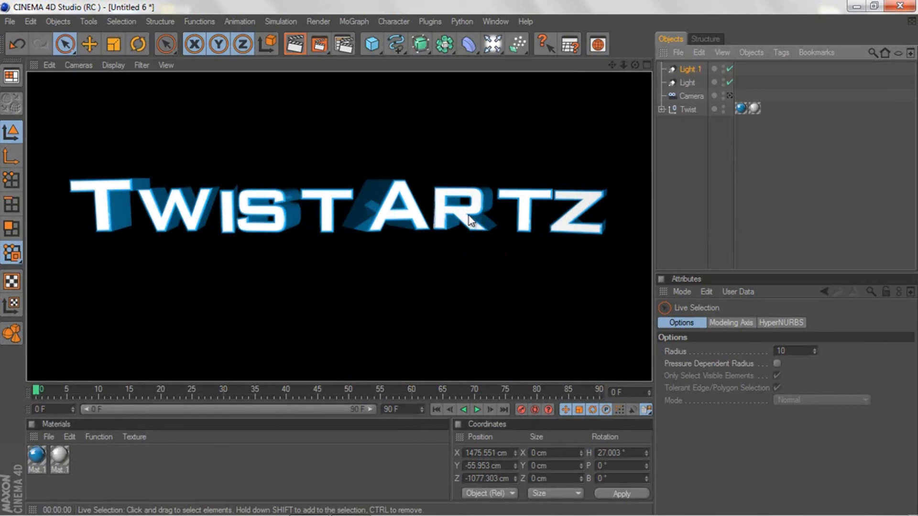
Step: Add the Ambient Occlusion and Global Illumination effects to the render settings
{"action": "left_click", "coordinate": [345, 44]}
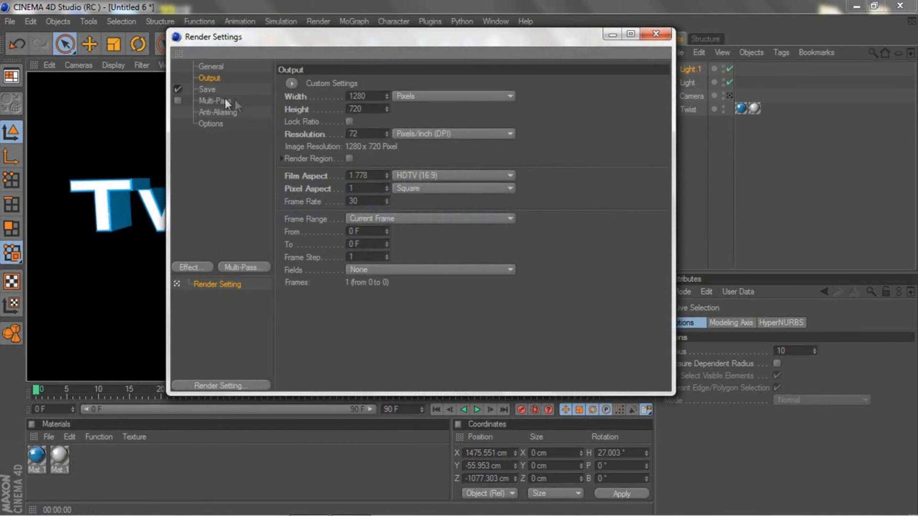
{"action": "left_click", "coordinate": [181, 266]}
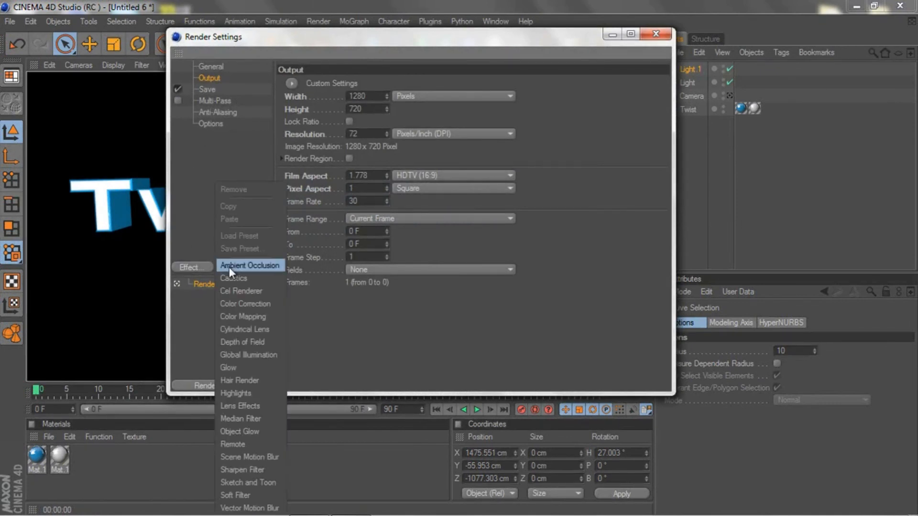
{"action": "left_click", "coordinate": [230, 268]}
{"action": "left_click", "coordinate": [194, 268]}
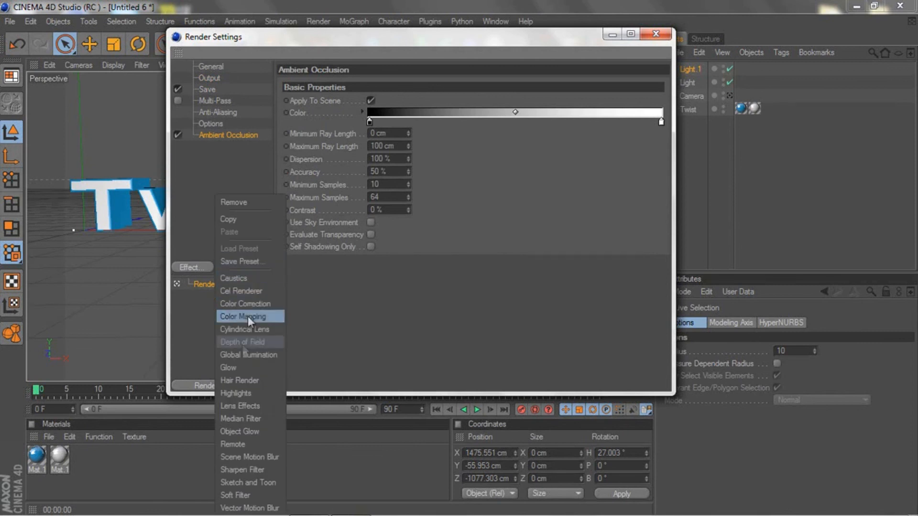
{"action": "left_click", "coordinate": [237, 357]}
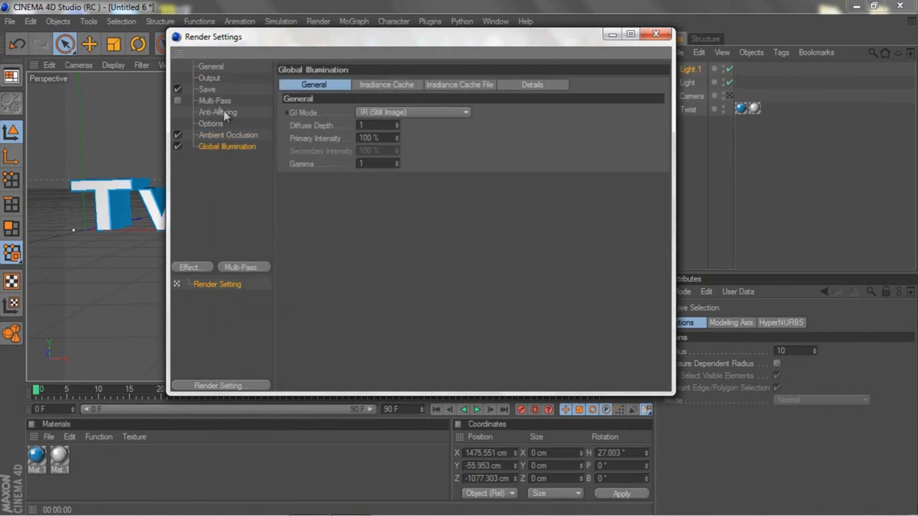
Step: Set the render anti-aliasing to Best with a minimum level of 2x2, check the output and save settings, and close the render settings
{"action": "left_click", "coordinate": [211, 113]}
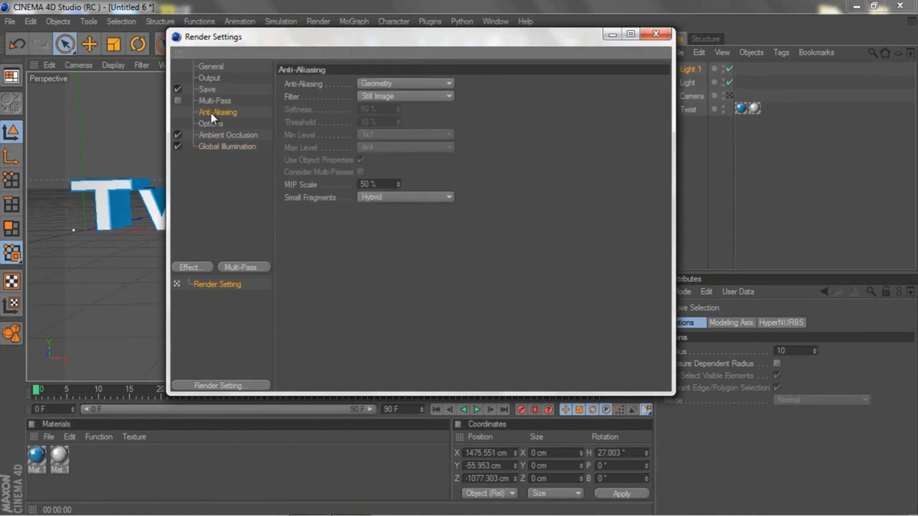
{"action": "left_click", "coordinate": [375, 84]}
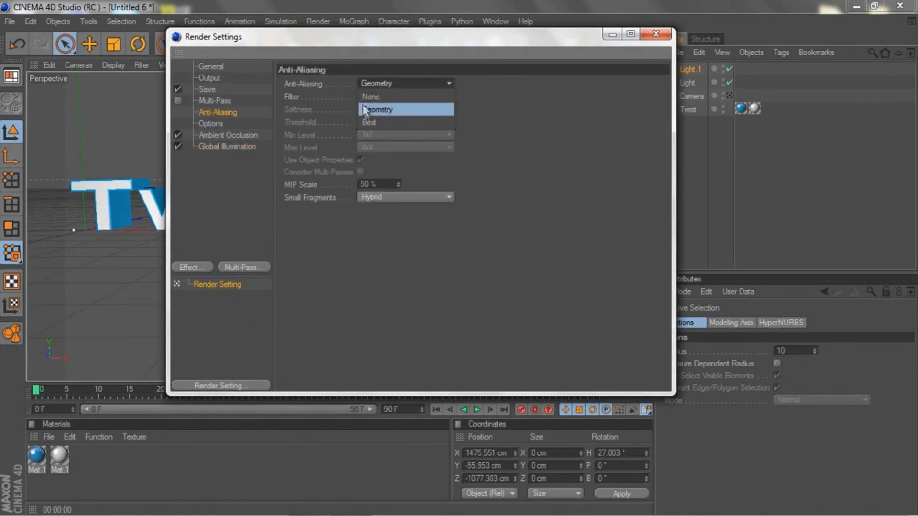
{"action": "left_click", "coordinate": [369, 123]}
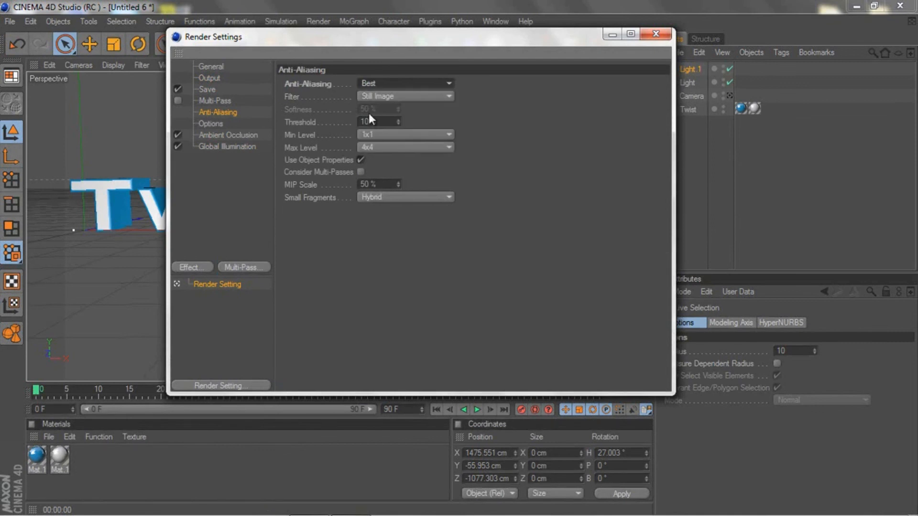
{"action": "left_click", "coordinate": [369, 136]}
{"action": "left_click", "coordinate": [369, 160]}
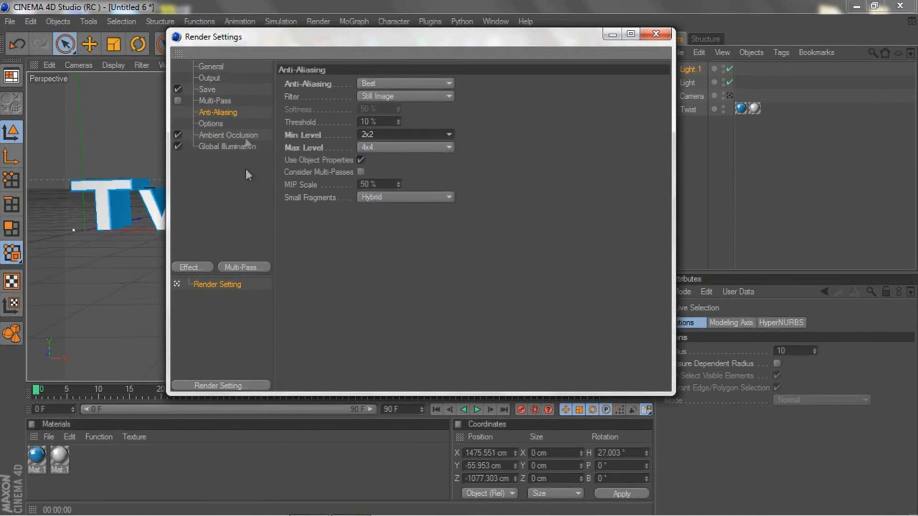
{"action": "left_click", "coordinate": [211, 79]}
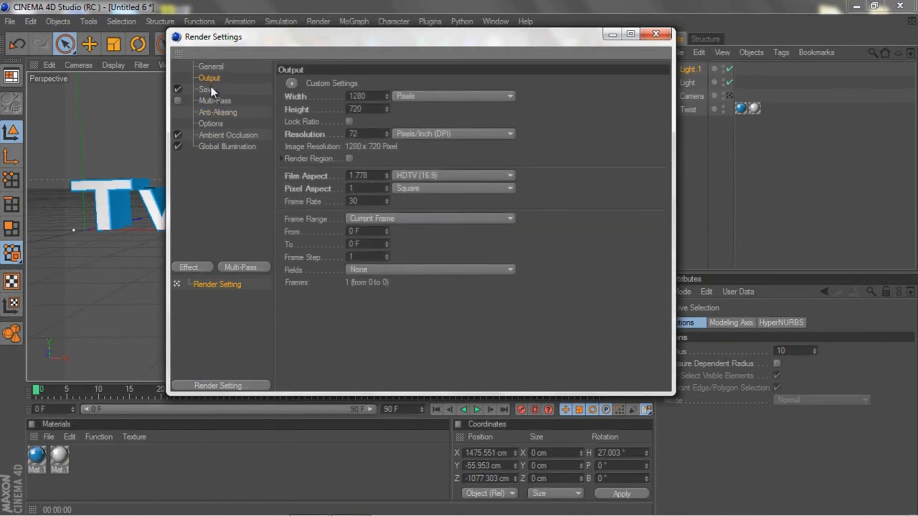
{"action": "left_click", "coordinate": [209, 89]}
{"action": "left_click", "coordinate": [656, 34]}
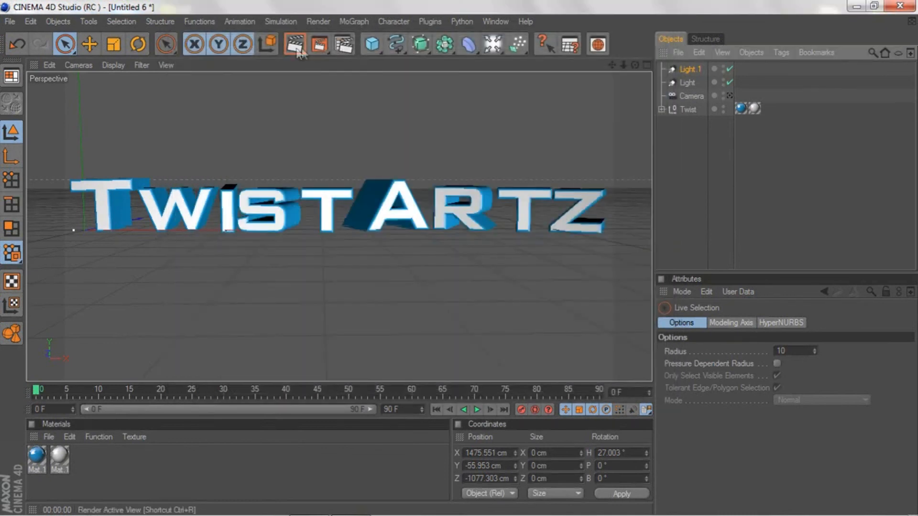
Step: Render the current frame to the Picture Viewer and move the viewer window slightly lower
{"action": "left_click", "coordinate": [314, 47]}
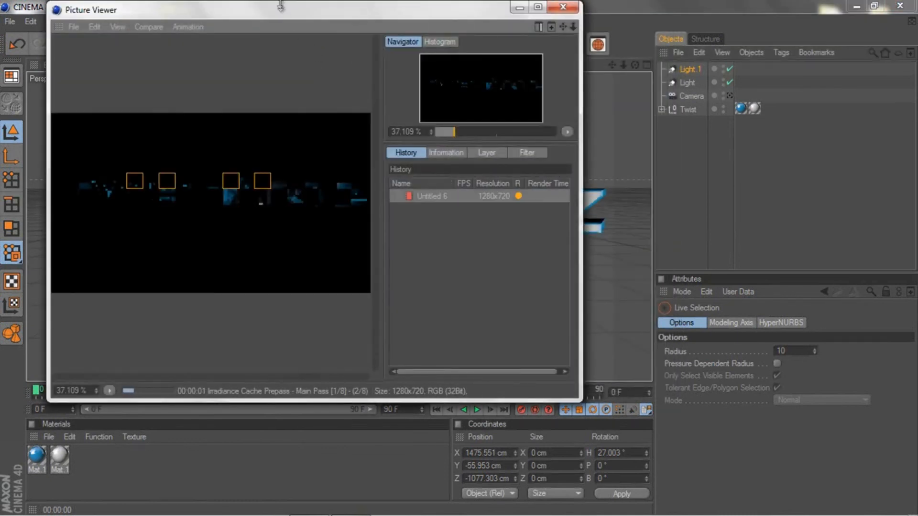
{"action": "left_click_drag", "start_coordinate": [284, 3], "coordinate": [270, 26]}
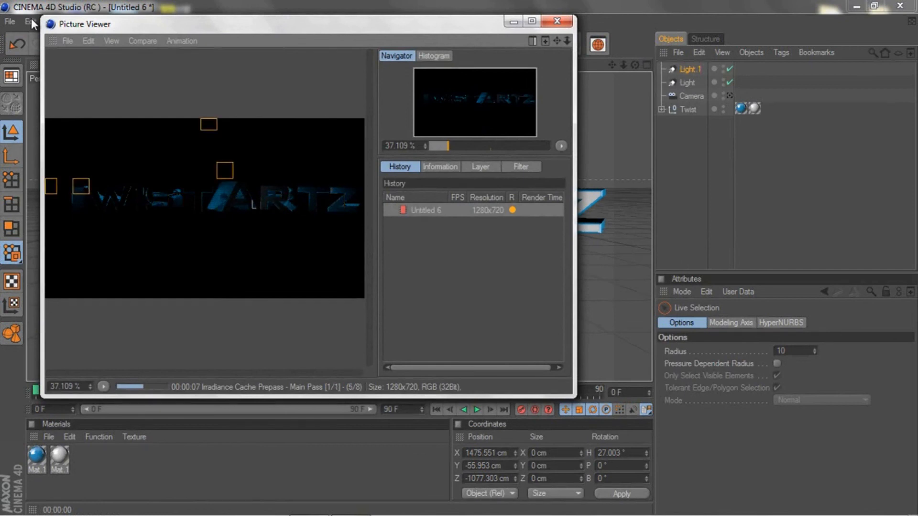
{"action": "left_click", "coordinate": [76, 44]}
{"action": "left_click", "coordinate": [222, 69]}
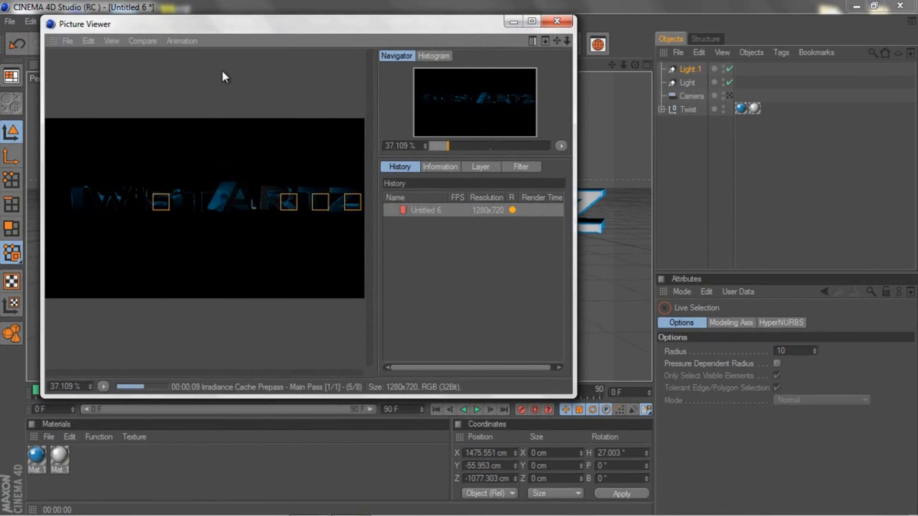